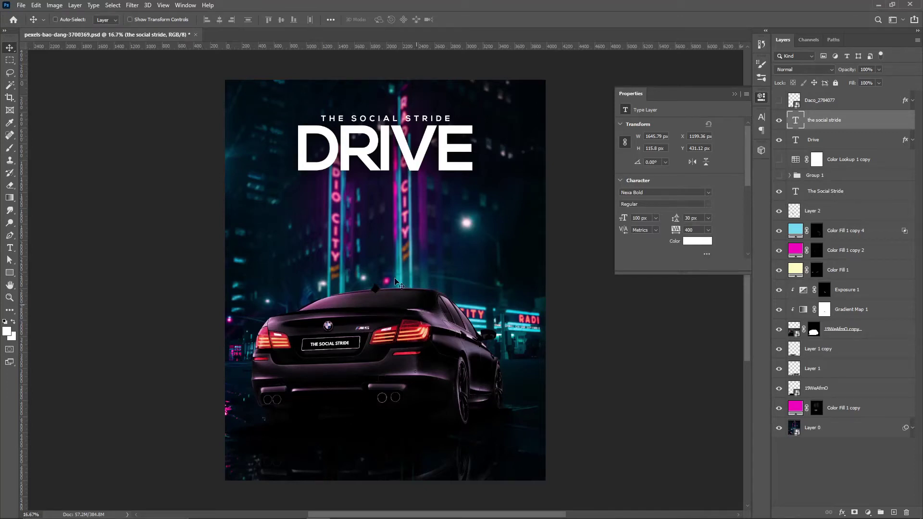
Create a 2480 × 3508 px document and drag the Radio City night photo into it
click(22, 7)
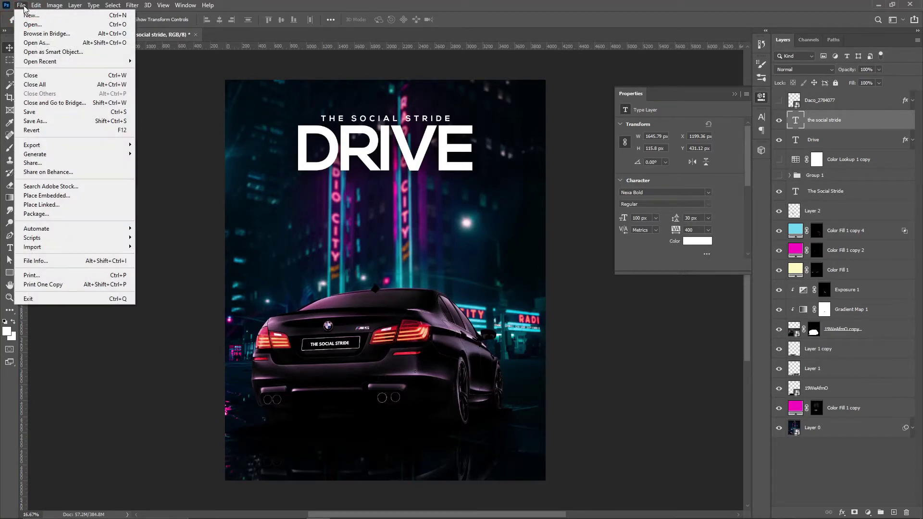
click(31, 16)
text(2480)
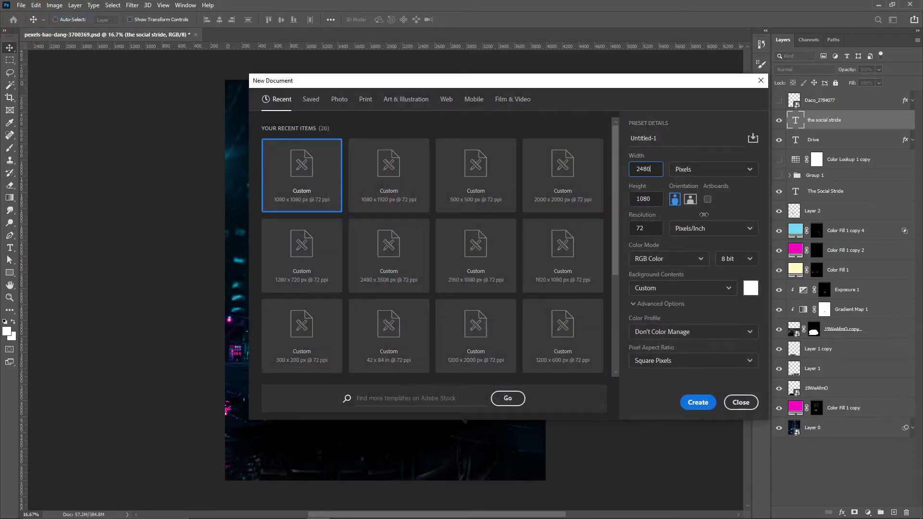
key(Tab)
text(3508)
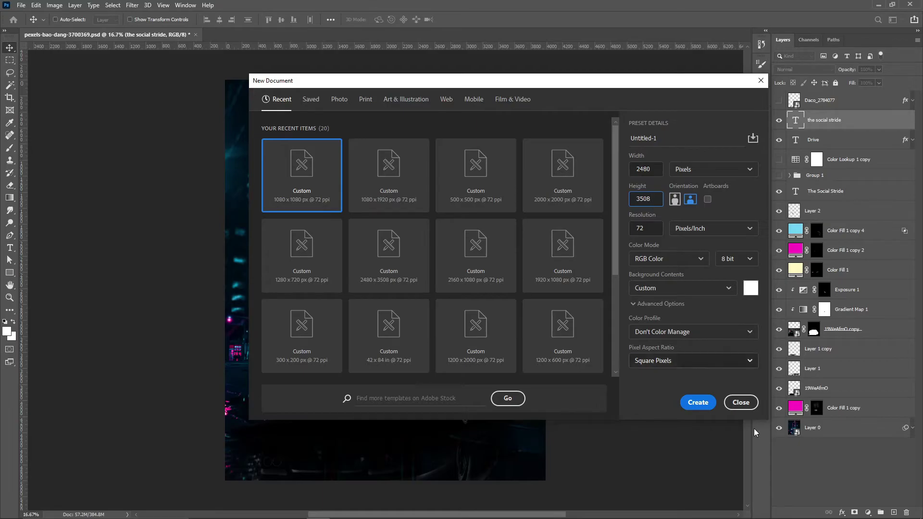
click(698, 402)
key(alt+Tab)
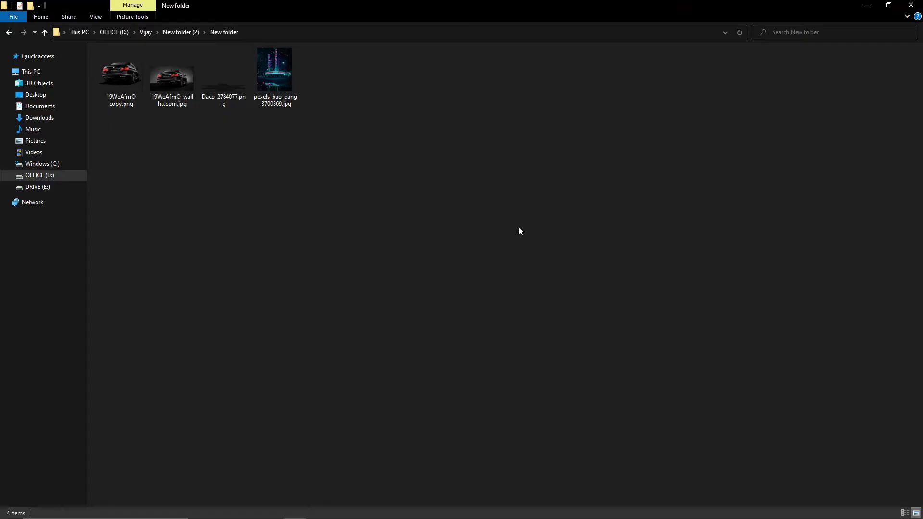
drag(281, 79, 360, 392)
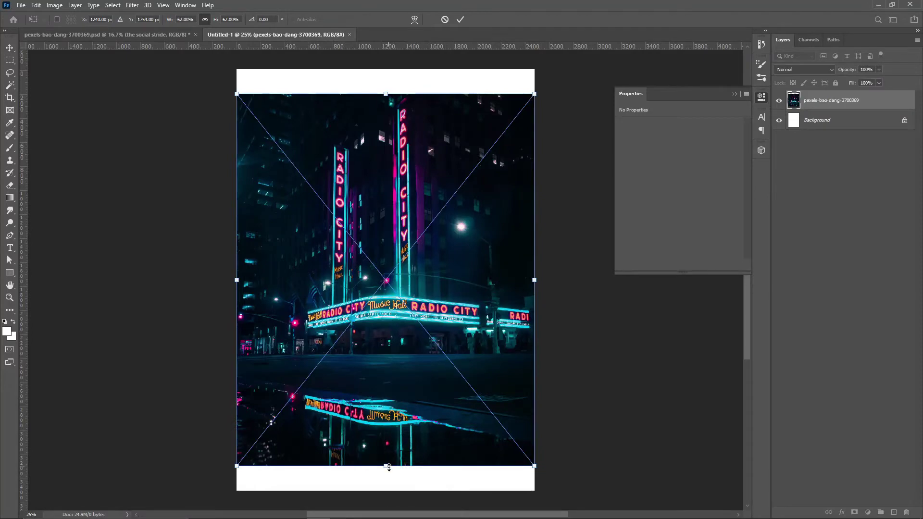
Stretch the Radio City photo to fill the whole canvas
drag(389, 466, 389, 491)
drag(385, 94, 384, 70)
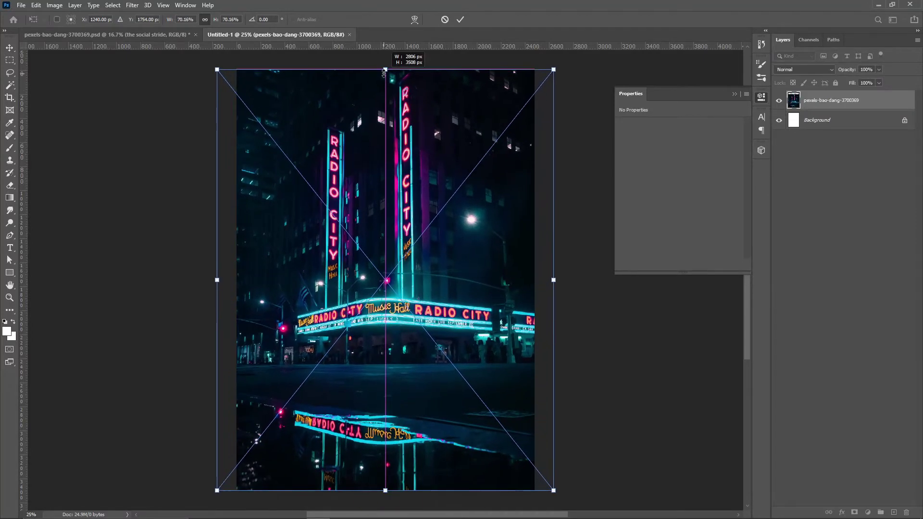
key(Return)
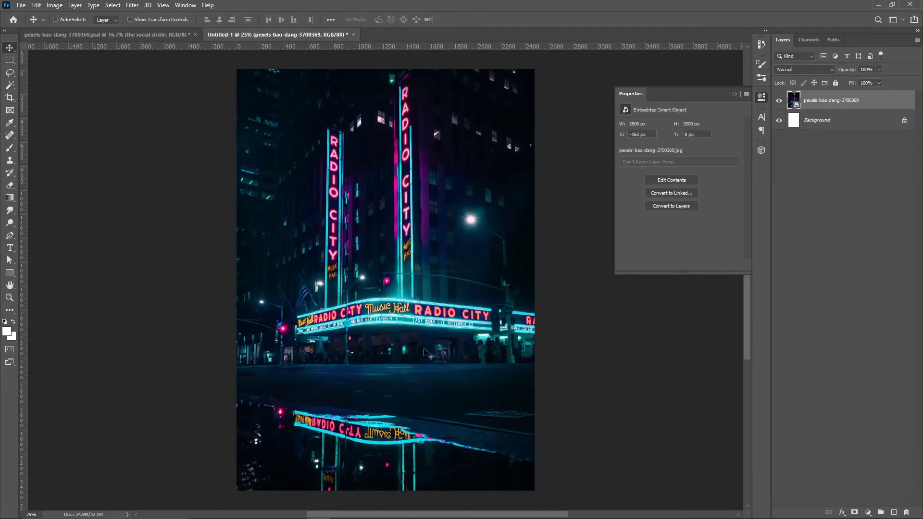
Place the BMW image, scaled to about 62%, low in front of the theatre
click(346, 512)
drag(118, 87, 381, 408)
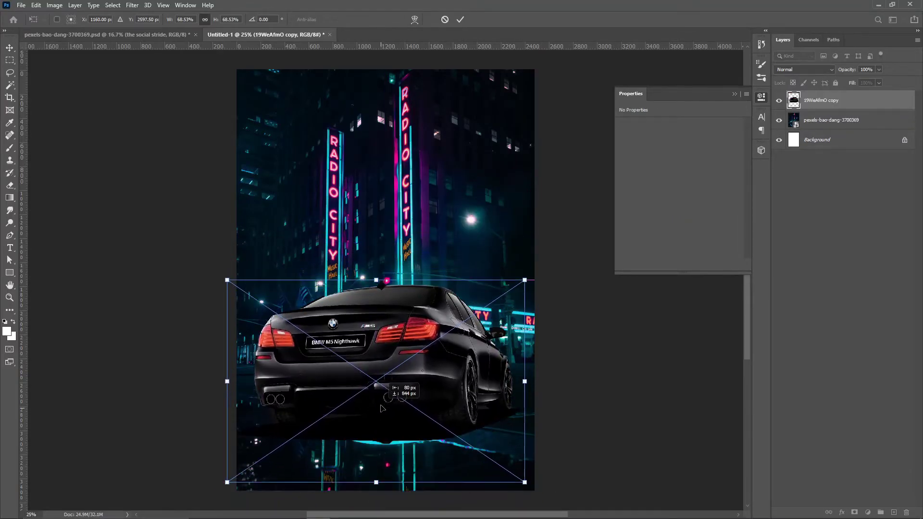
drag(525, 280, 495, 289)
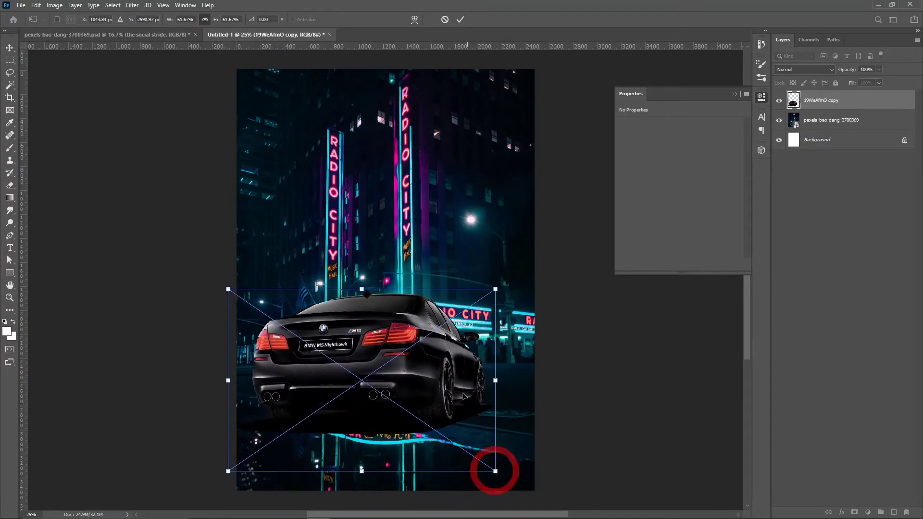
drag(464, 395, 472, 415)
key(Return)
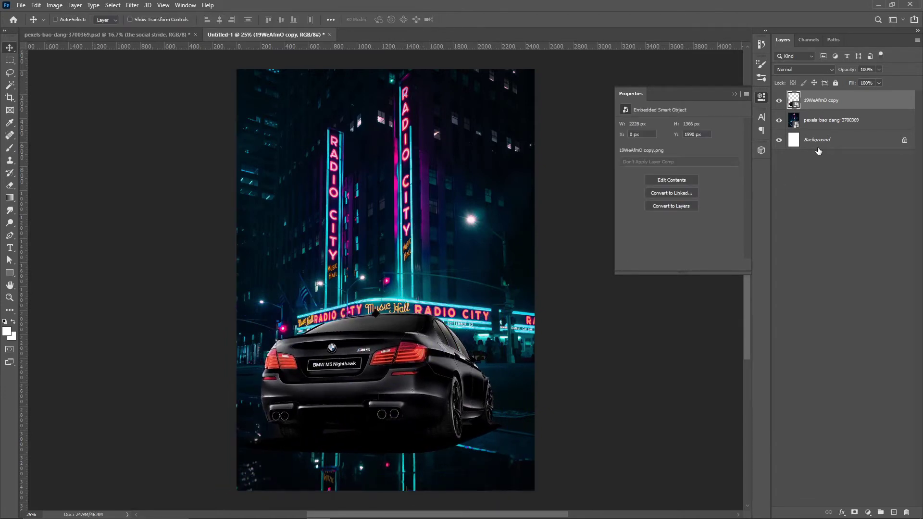
Duplicate the car layer, flip the copy vertically and move it below the car
key(ctrl)
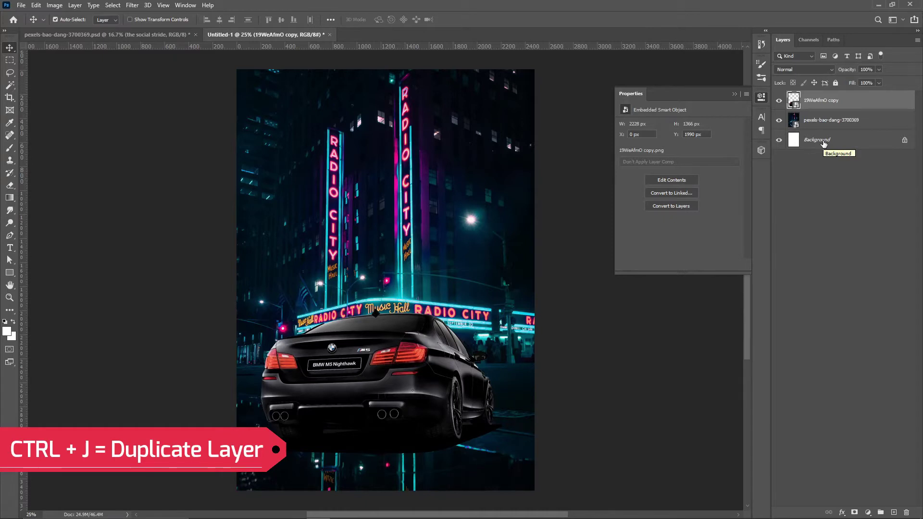
key(ctrl+j)
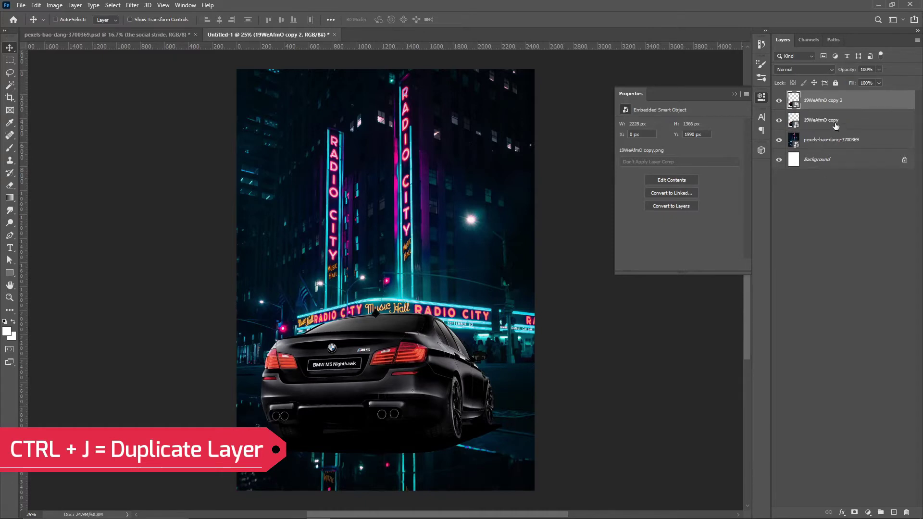
click(835, 126)
key(ctrl+t)
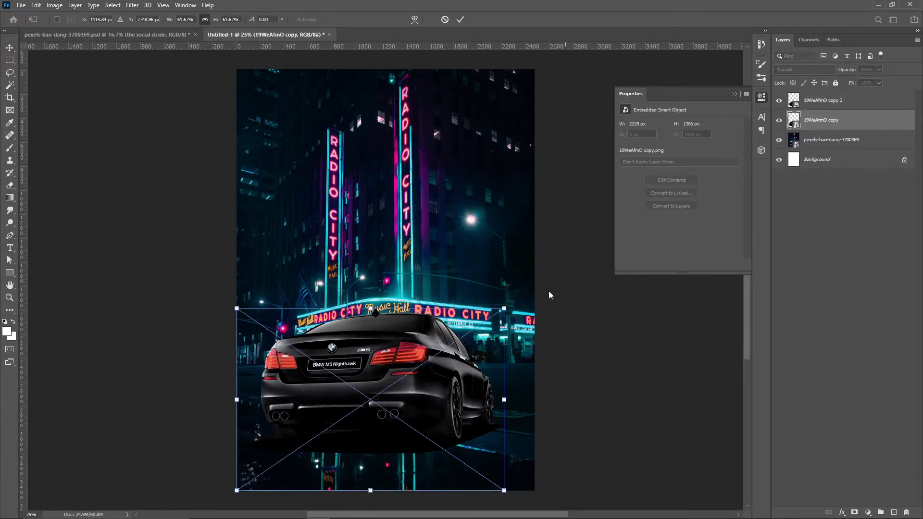
right_click(442, 411)
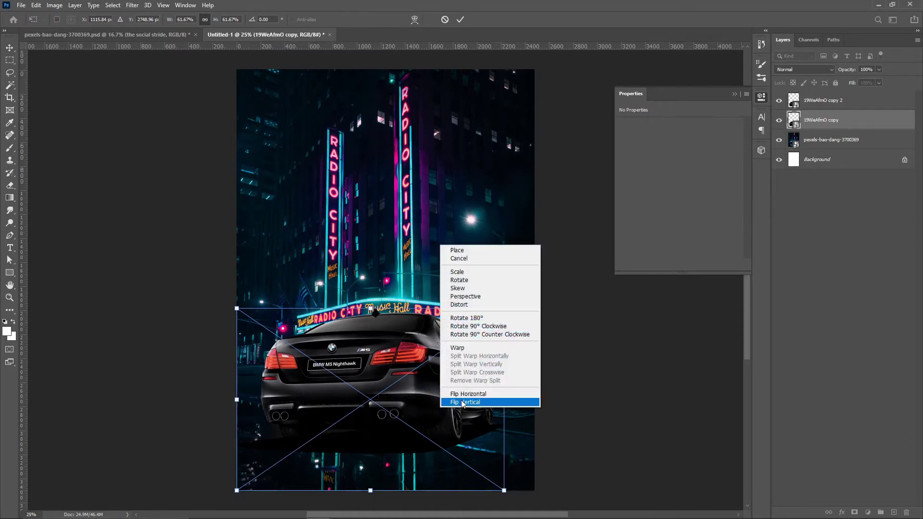
click(459, 403)
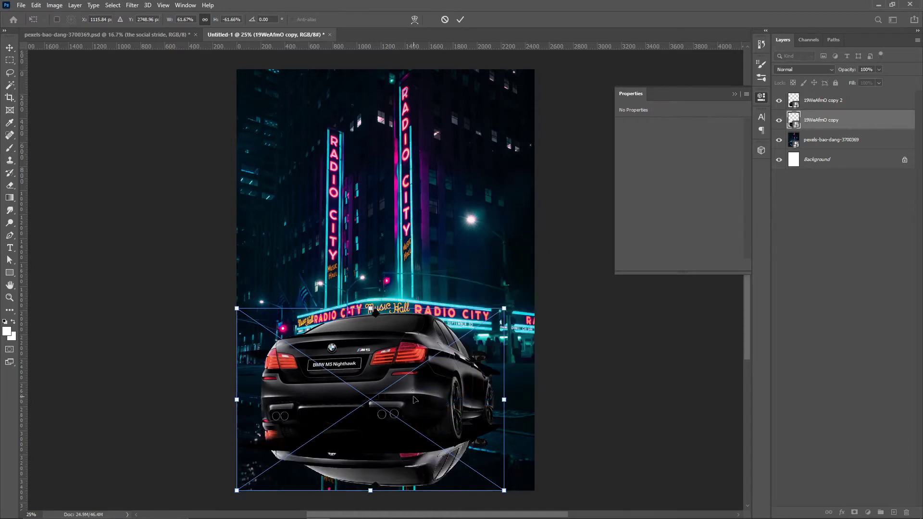
mouse_move(415, 400)
mouse_down()
mouse_move(423, 463)
mouse_move(442, 459)
mouse_up()
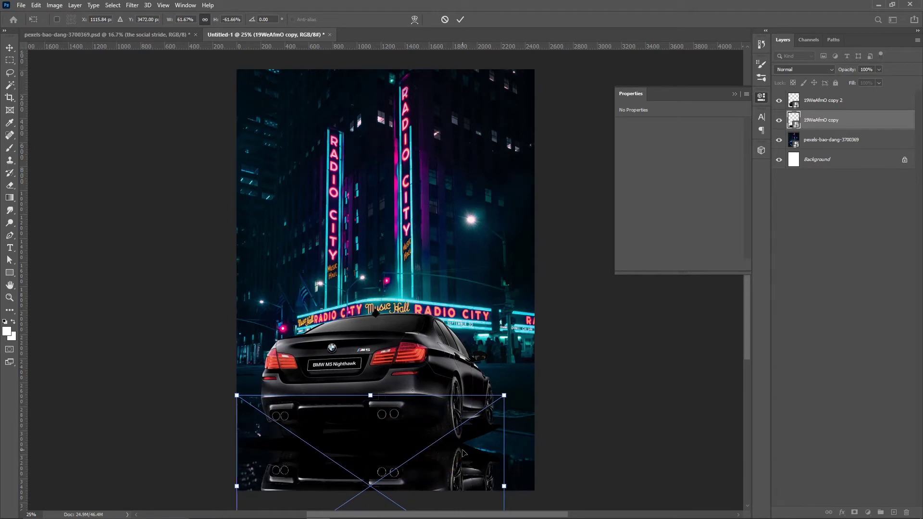
Warp the flipped copy so the reflection meets the car's wheels and exhausts
scroll(467, 456, down, 1)
scroll(468, 447, down, 2)
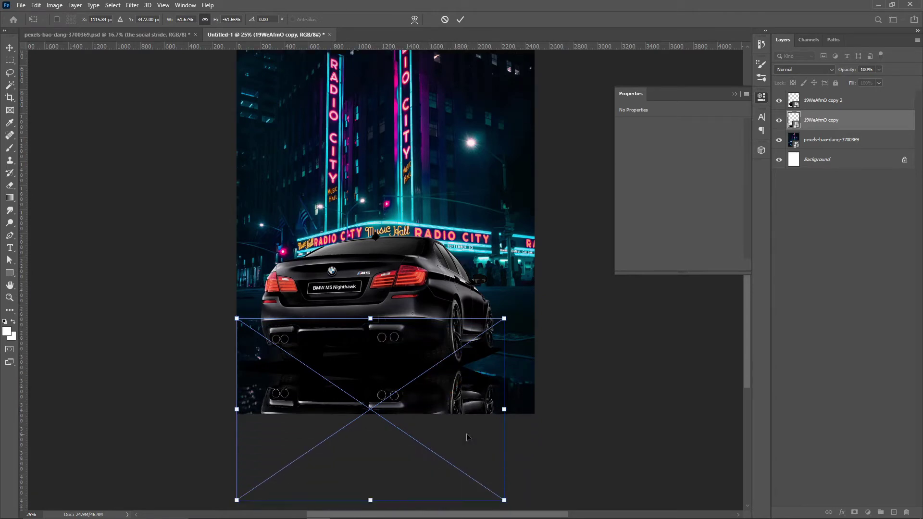
right_click(455, 400)
click(478, 340)
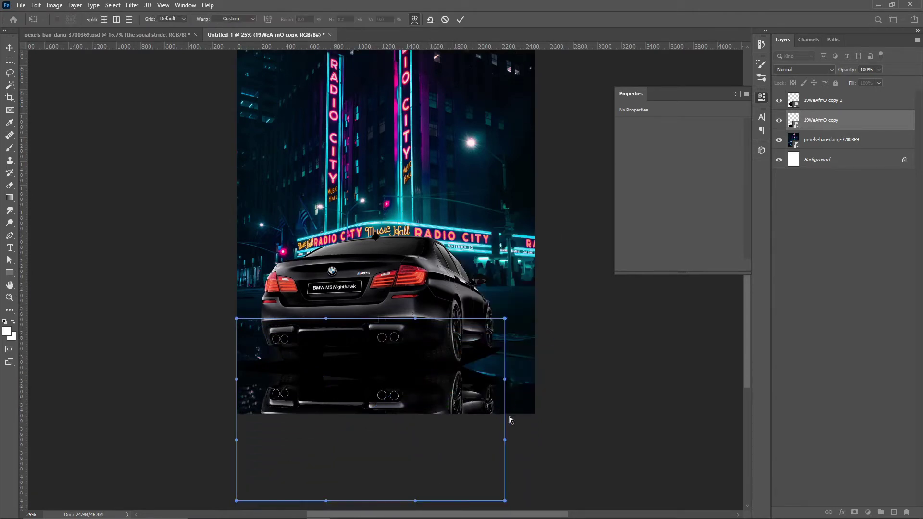
mouse_move(492, 419)
mouse_down()
mouse_move(493, 384)
mouse_move(456, 386)
mouse_move(489, 379)
mouse_up()
drag(277, 409, 277, 403)
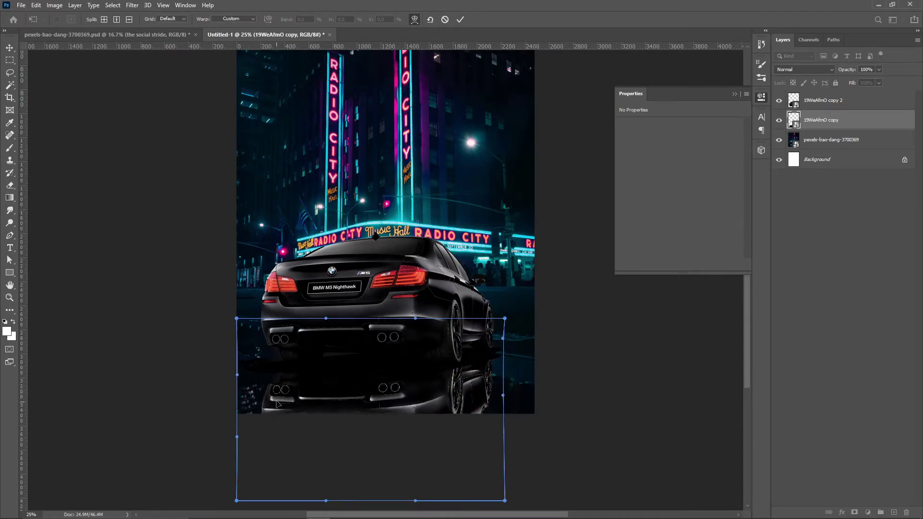
drag(489, 376, 484, 379)
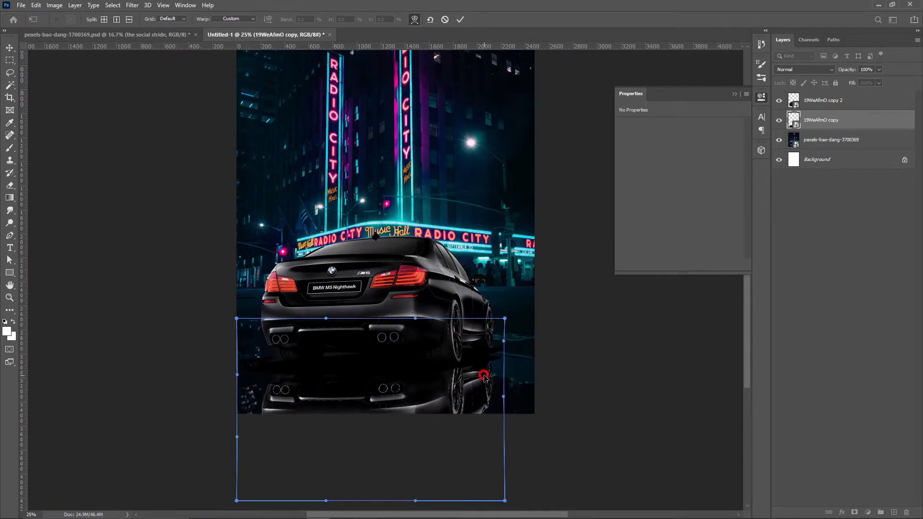
key(Return)
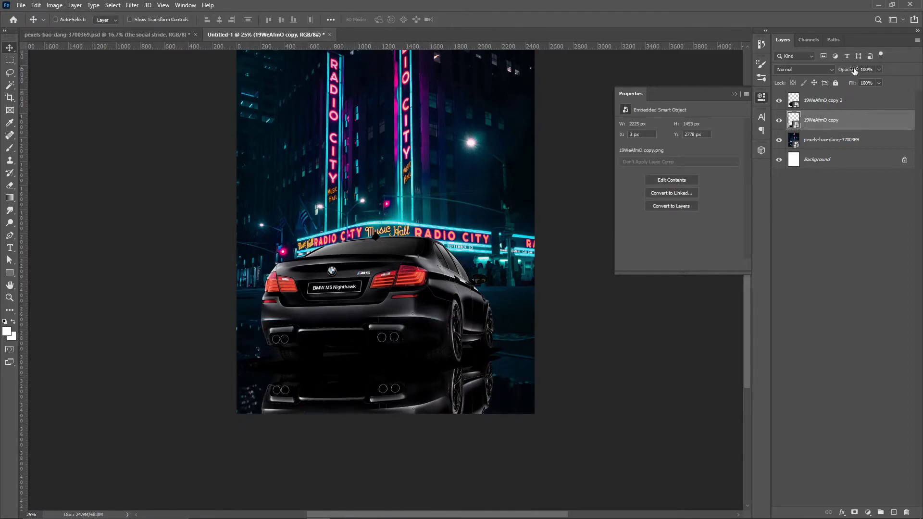
Lower the reflection's opacity to about 48% and add a new layer with a large brush
drag(835, 72, 825, 73)
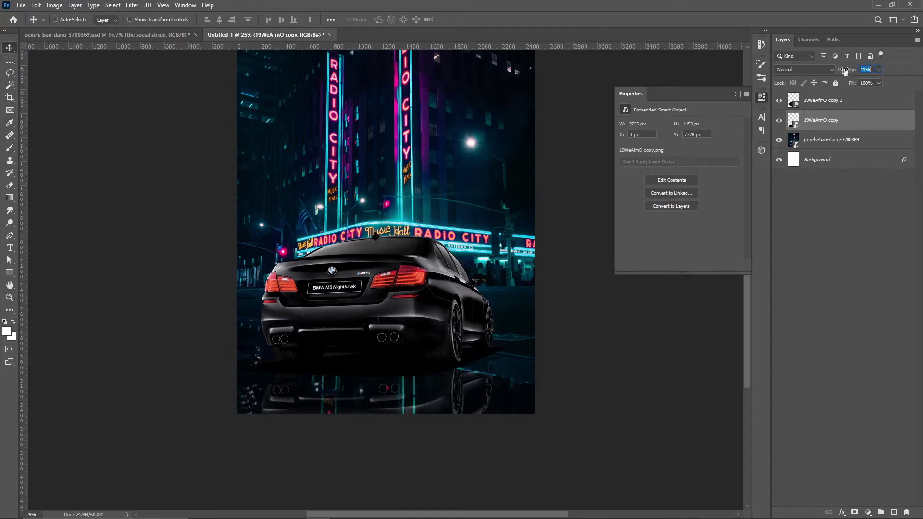
click(859, 106)
click(894, 513)
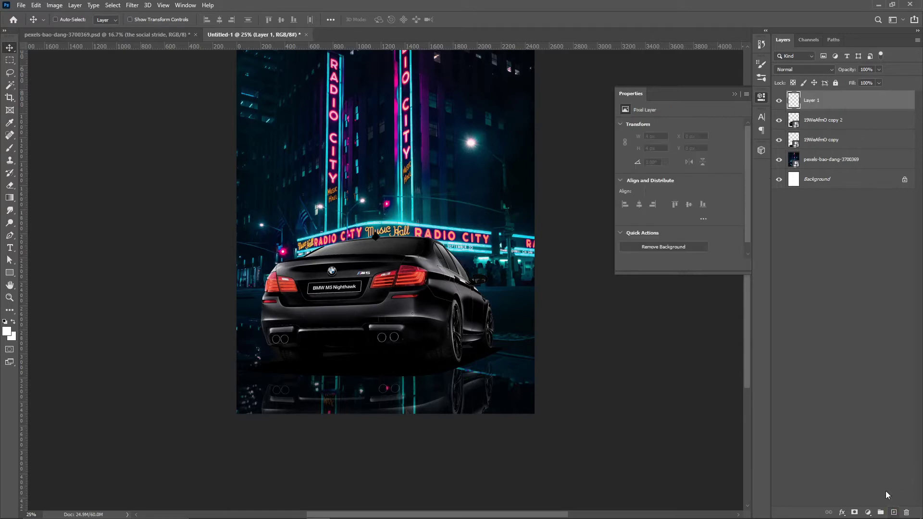
key(b)
drag(360, 273, 442, 320)
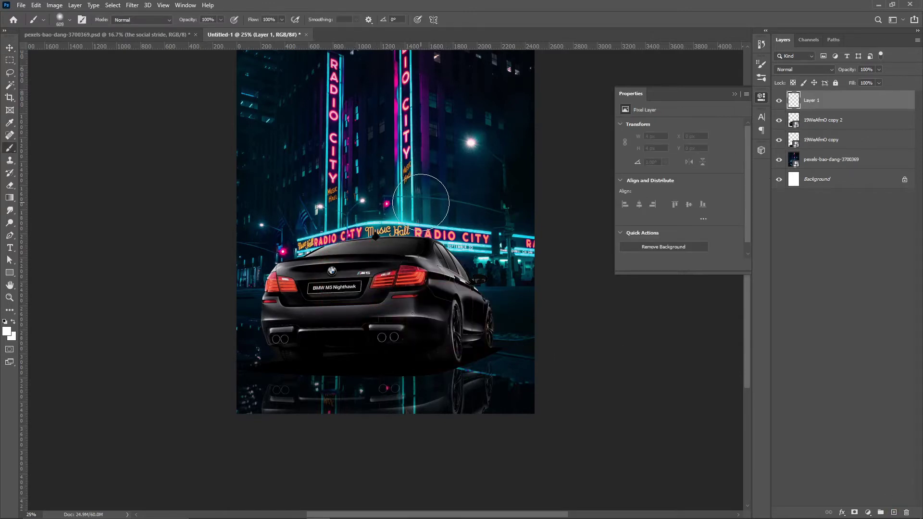
Paint black (000000) across the bottom reflection to darken the street
click(7, 331)
text(000000)
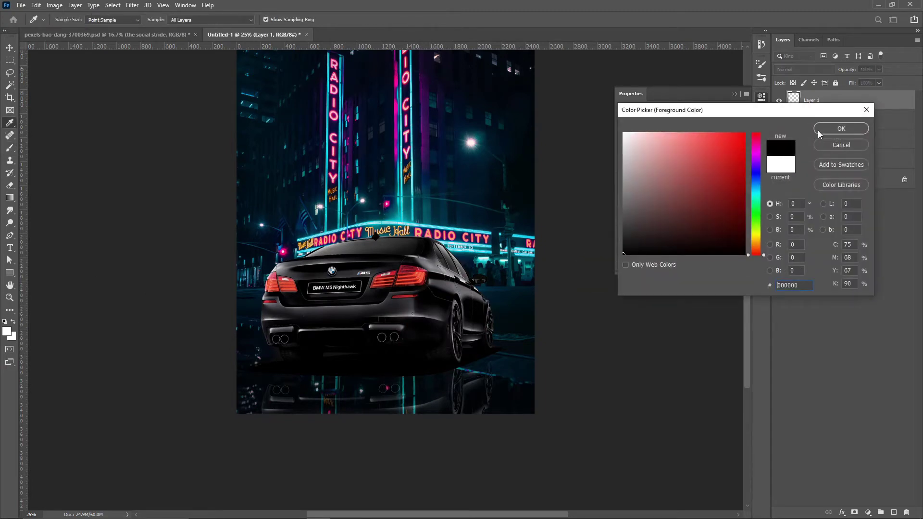
click(819, 131)
mouse_move(445, 338)
mouse_down()
mouse_move(459, 388)
mouse_move(437, 375)
mouse_up()
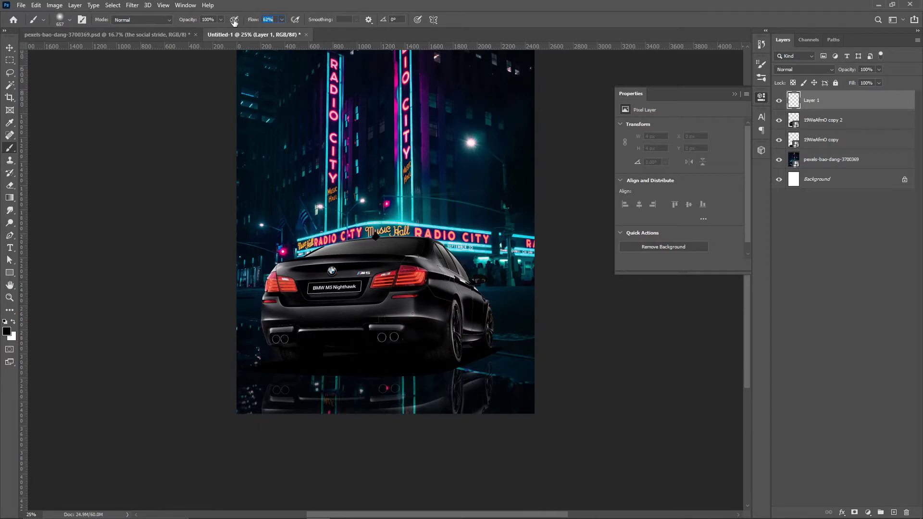
mouse_move(439, 383)
mouse_down()
mouse_move(478, 383)
mouse_move(429, 375)
mouse_move(264, 381)
mouse_up()
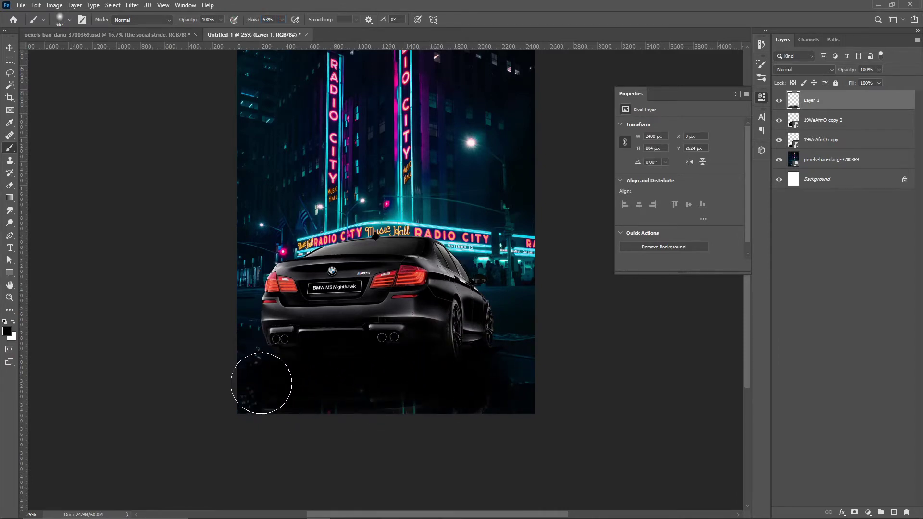
drag(499, 373, 367, 373)
click(9, 48)
scroll(573, 323, up, 2)
scroll(573, 324, up, 2)
scroll(573, 324, up, 1)
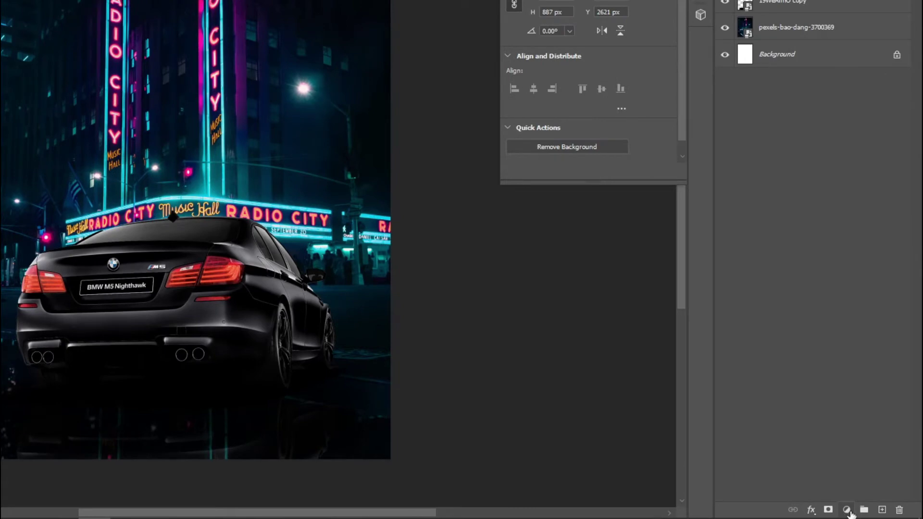
Add a Solid Color fill layer and hide it to see the photo
click(847, 511)
click(841, 279)
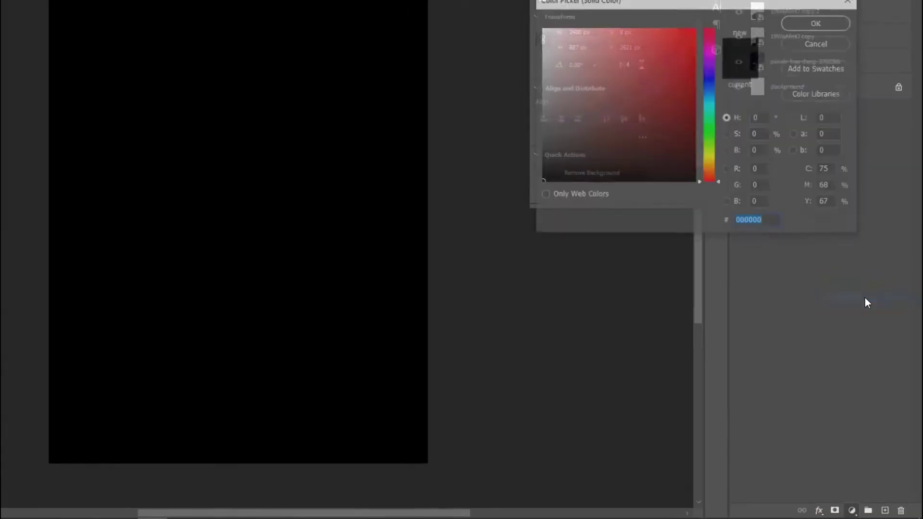
click(830, 128)
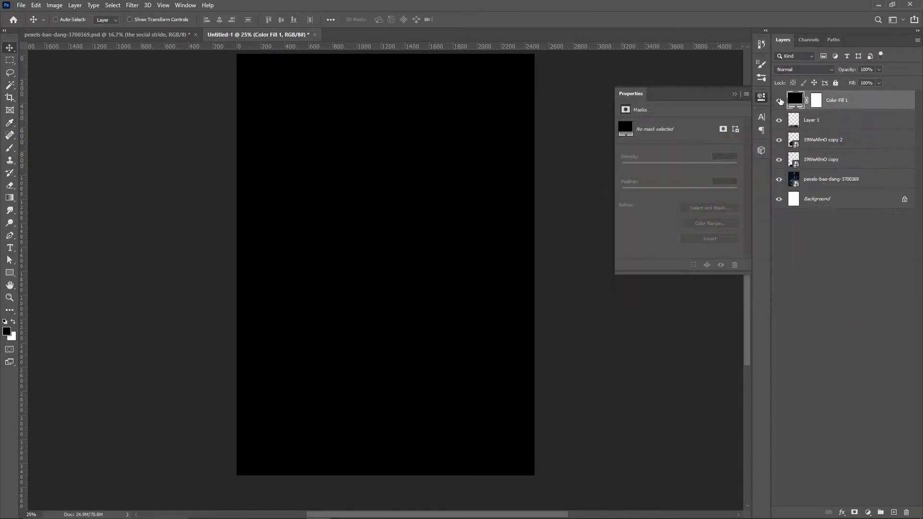
click(779, 100)
Sample the neon sign's pink for the fill and invert its mask to black
double_click(794, 101)
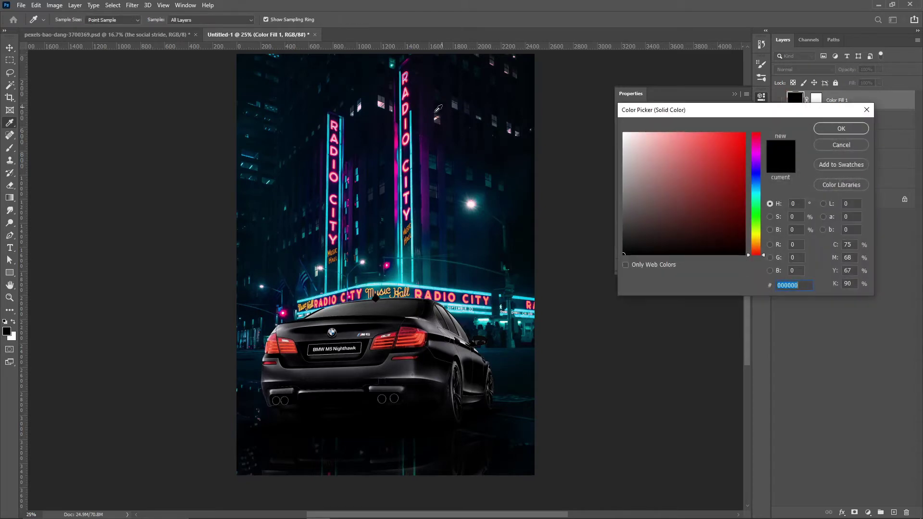
click(398, 167)
click(834, 132)
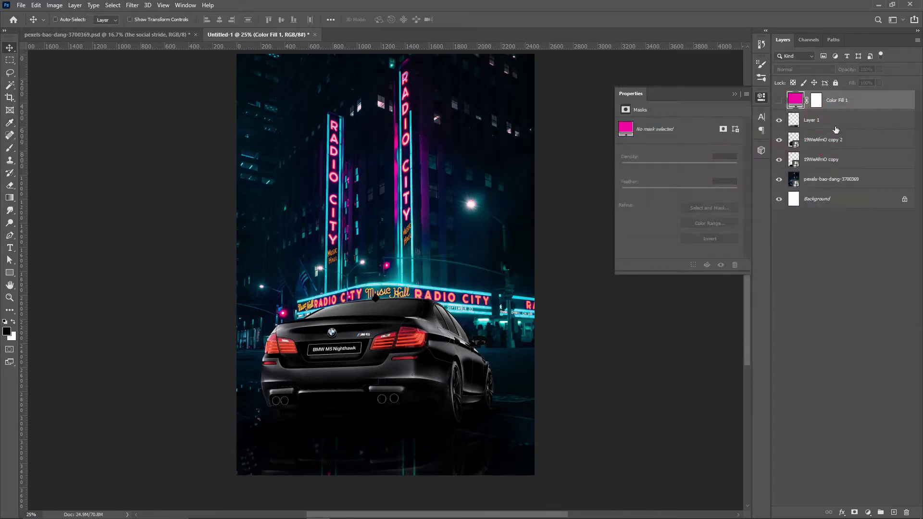
click(780, 100)
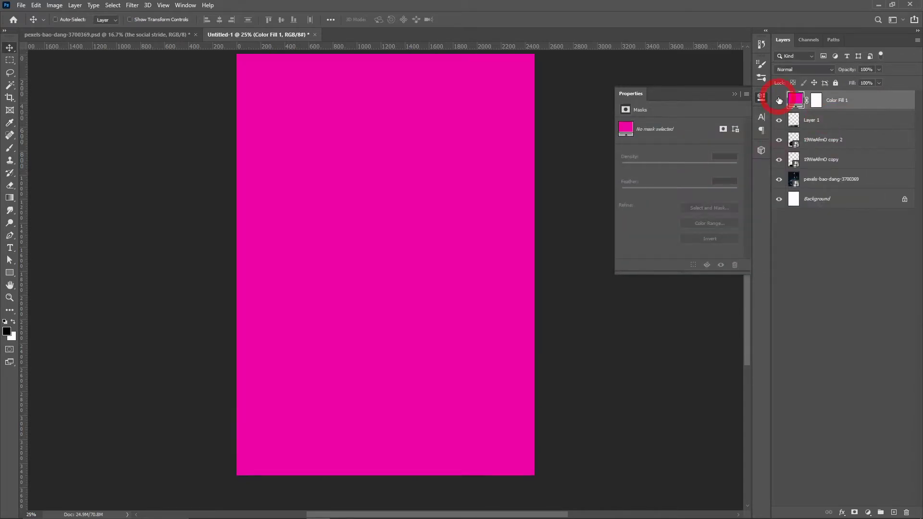
click(817, 101)
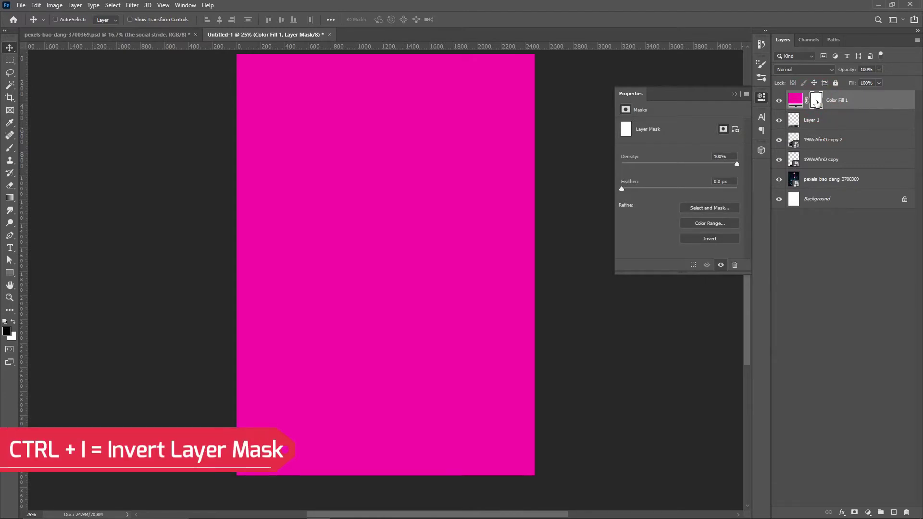
key(ctrl+i)
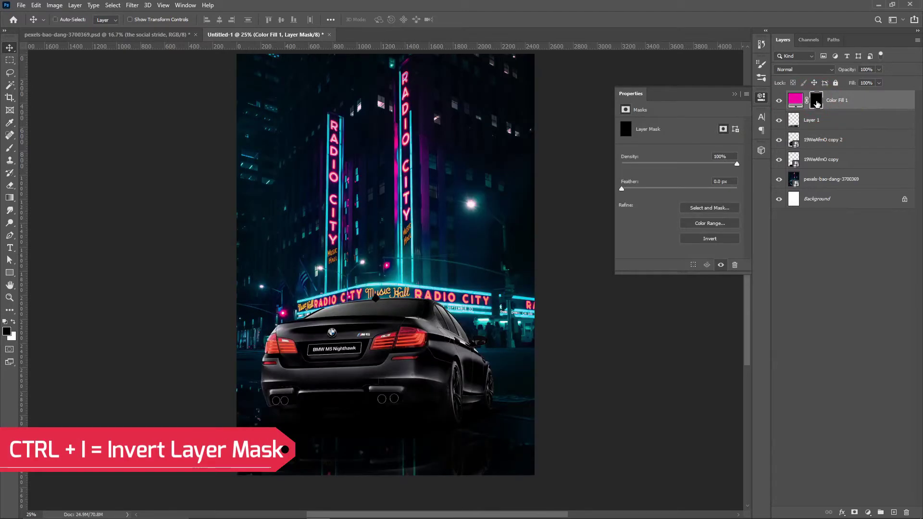
Set up a soft brush with 5% flow
key(b)
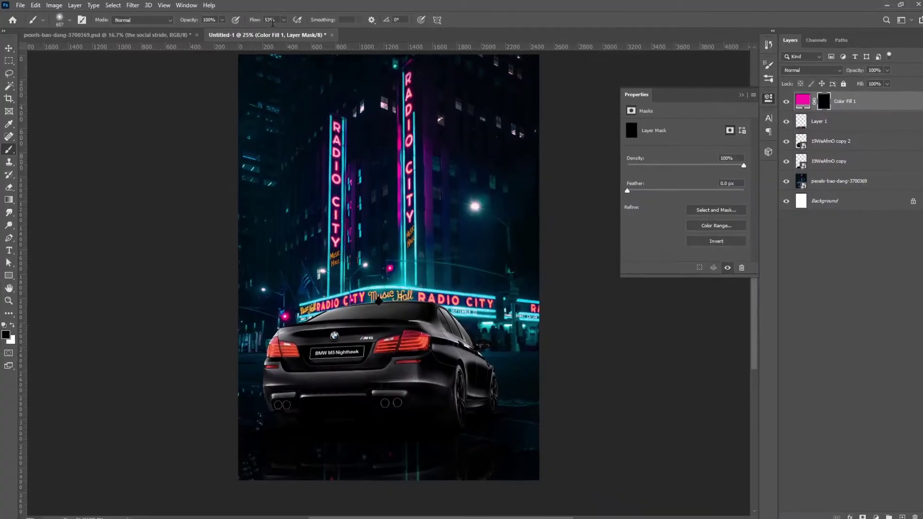
click(263, 22)
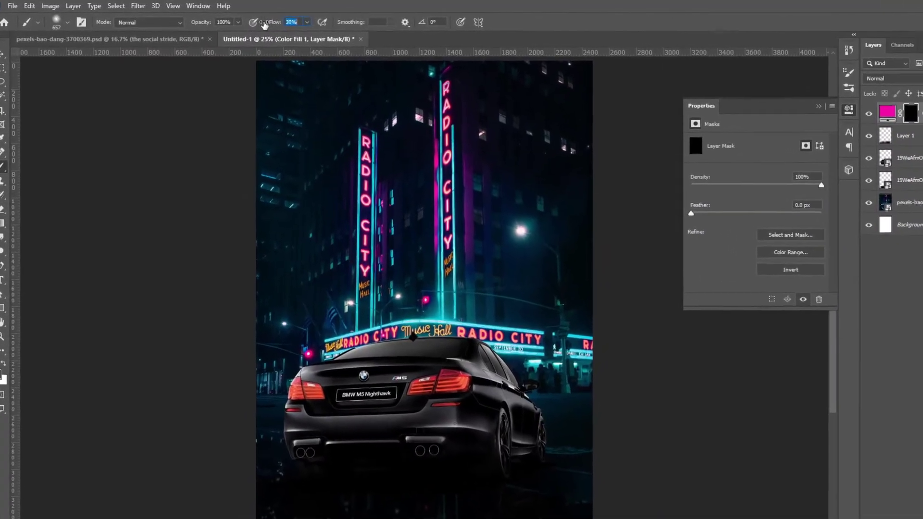
text(5)
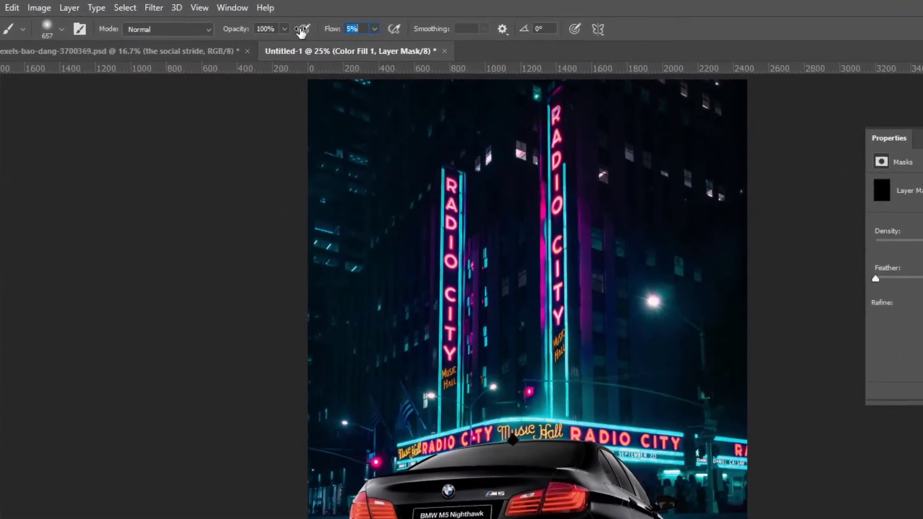
key(Return)
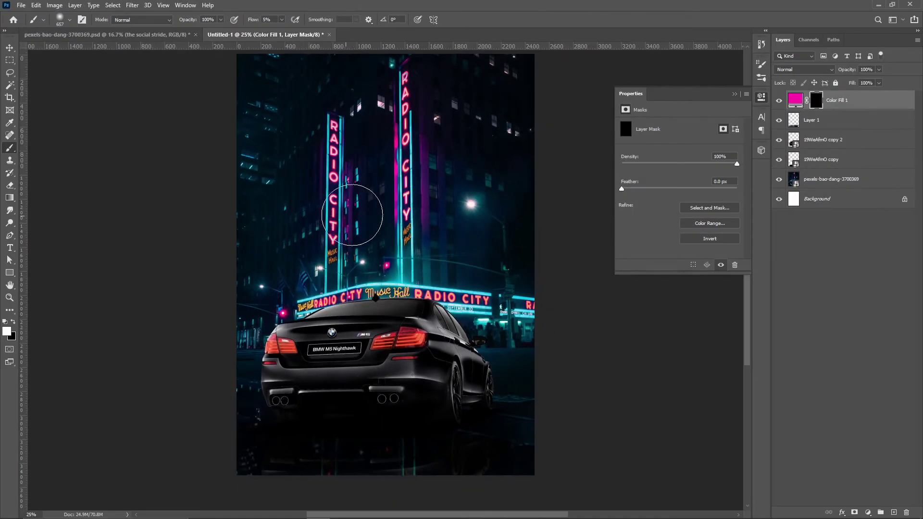
alt+right_click(363, 187)
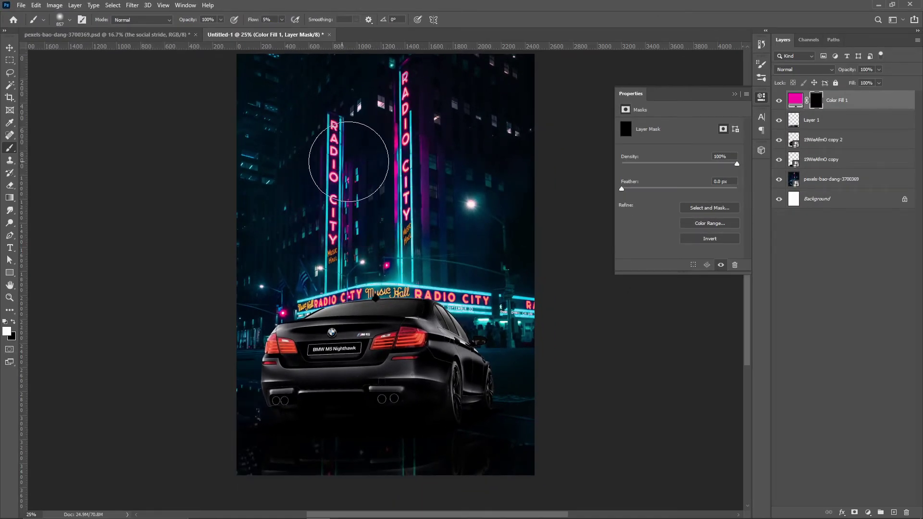
Paint magenta glow on the right and left RADIO CITY signs through the mask
drag(349, 162, 406, 106)
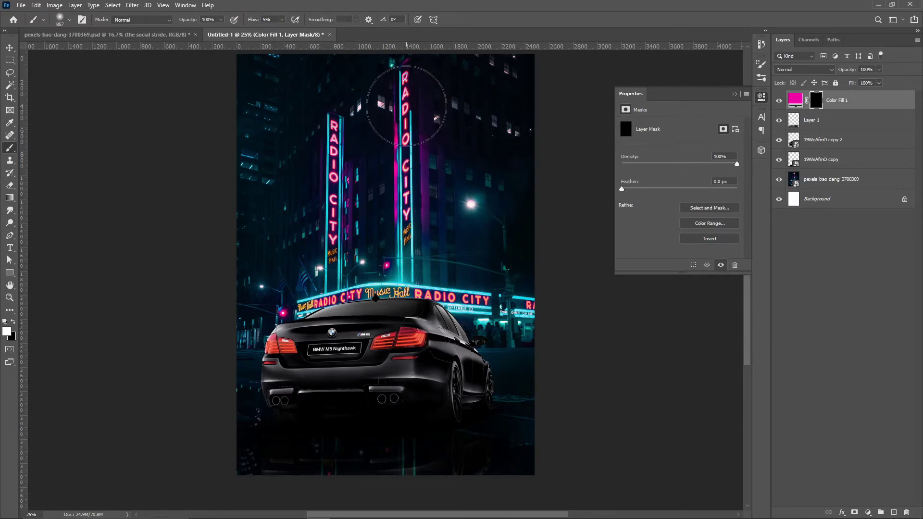
drag(407, 106, 408, 217)
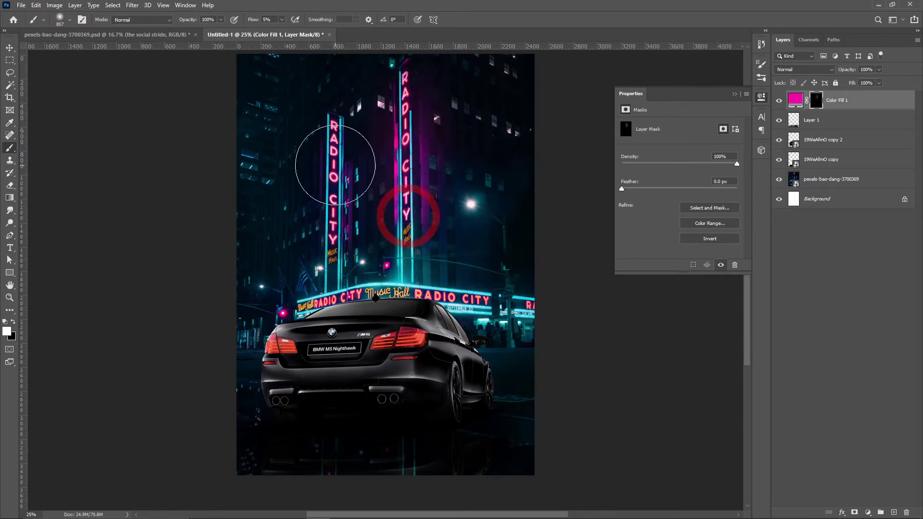
drag(332, 130, 327, 240)
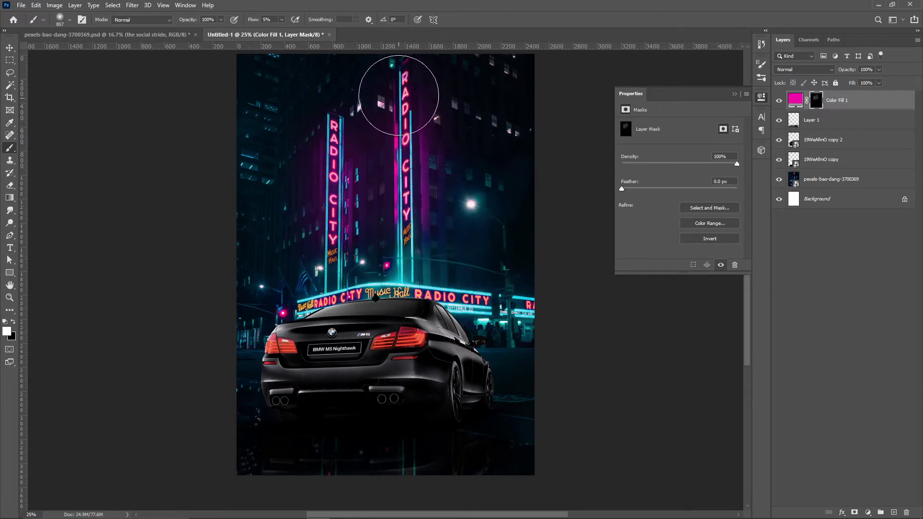
drag(332, 112, 323, 246)
click(793, 98)
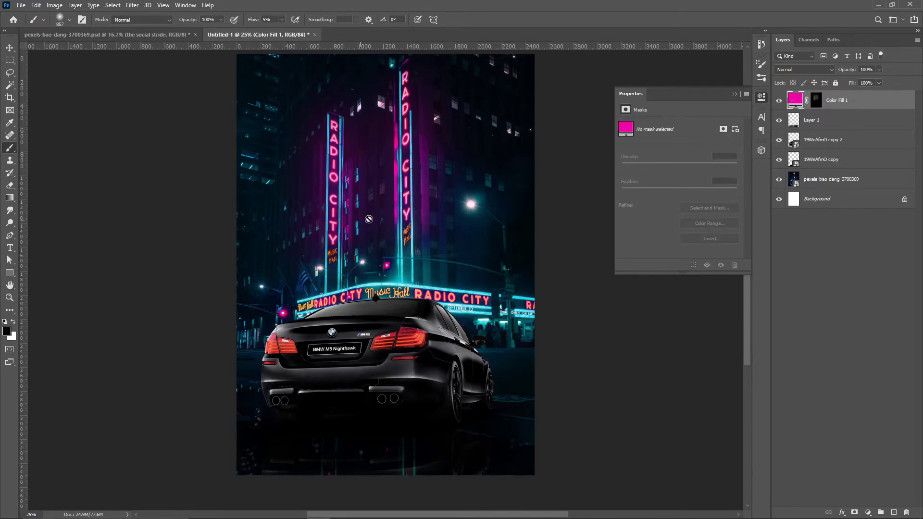
click(894, 180)
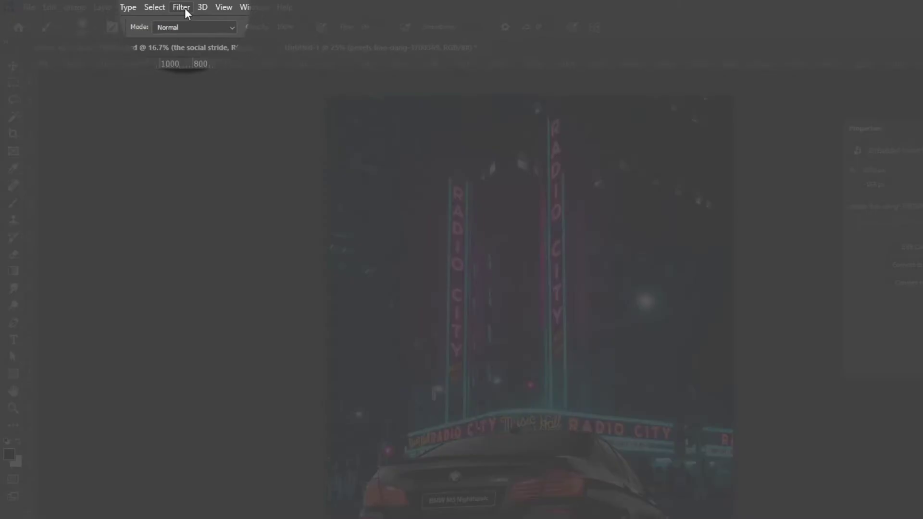
Apply a 15 px Tilt-Shift blur to the city photo with the focus band on the car
click(185, 7)
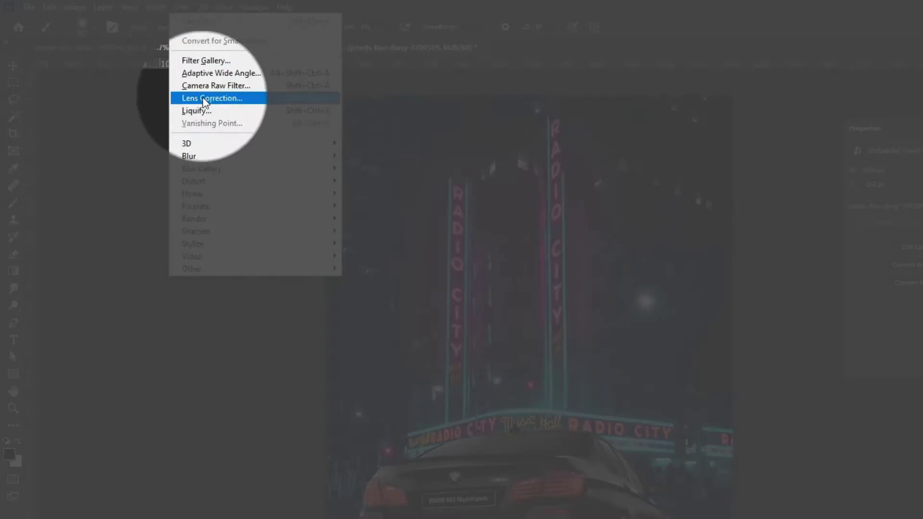
mouse_move(216, 169)
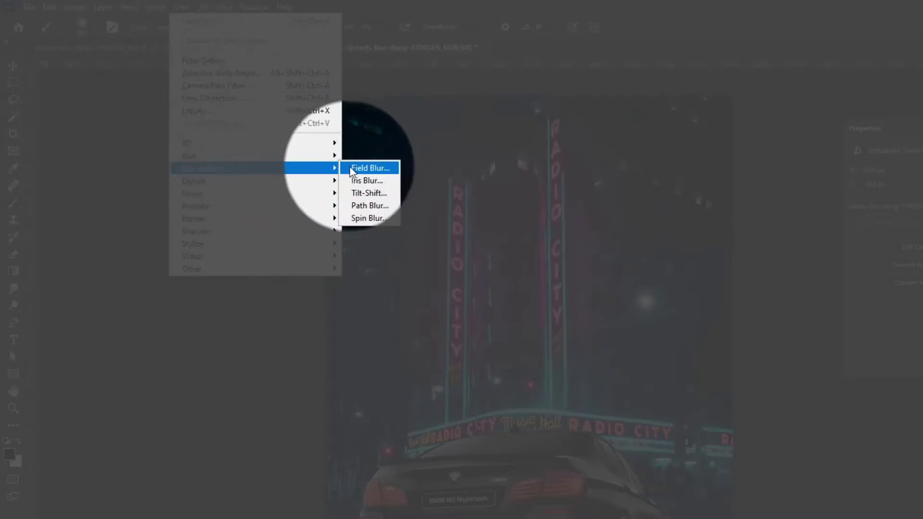
click(369, 194)
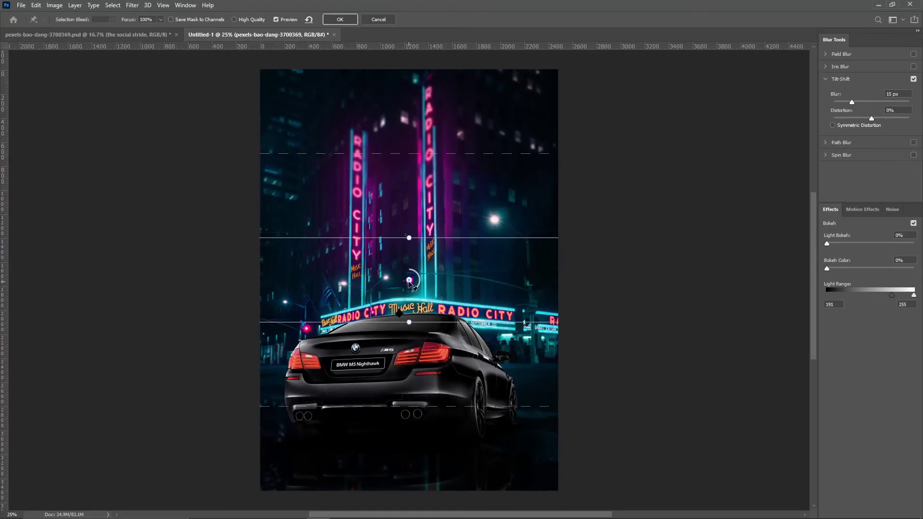
drag(409, 281, 415, 366)
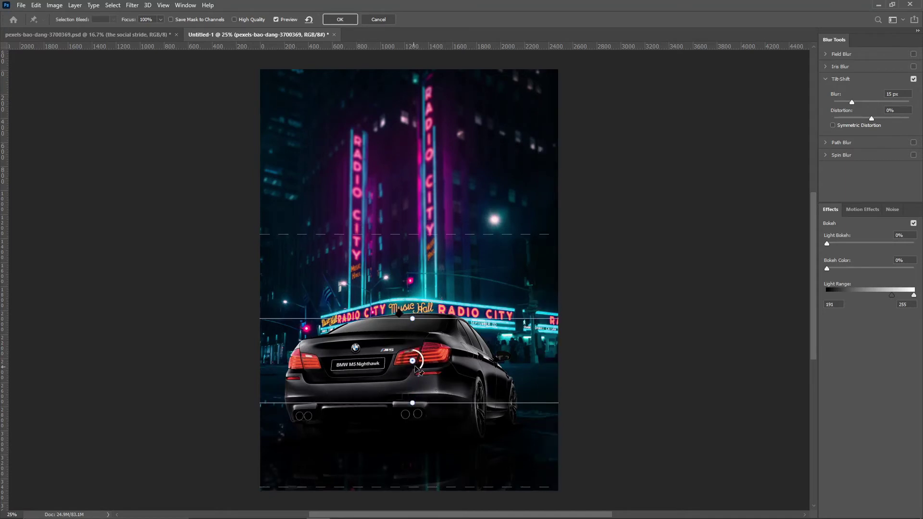
drag(413, 361, 413, 370)
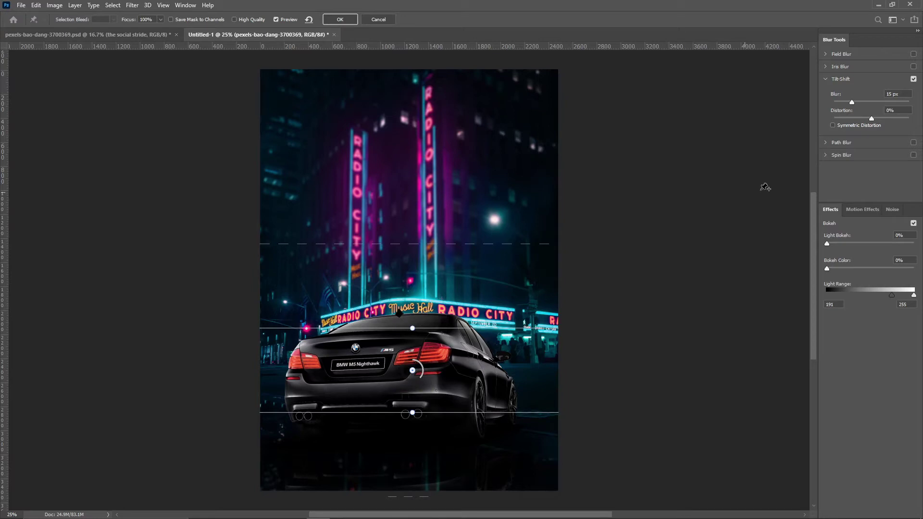
click(899, 94)
click(338, 19)
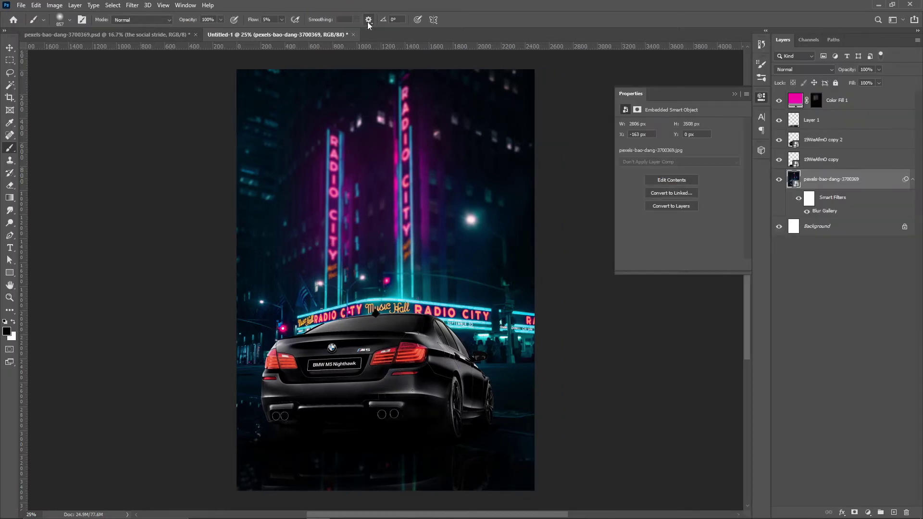
Rename the upper BMW layer 'car' and the lower copy 'shadow'
click(908, 180)
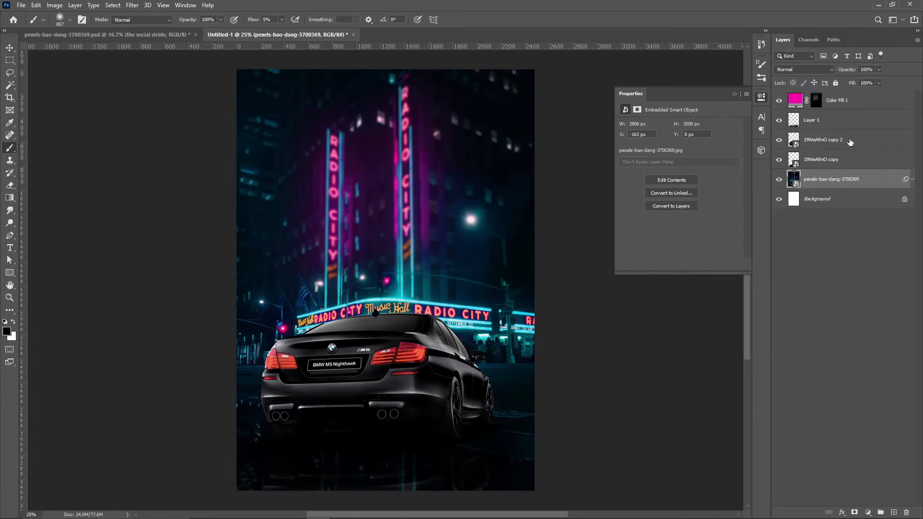
click(838, 143)
click(779, 141)
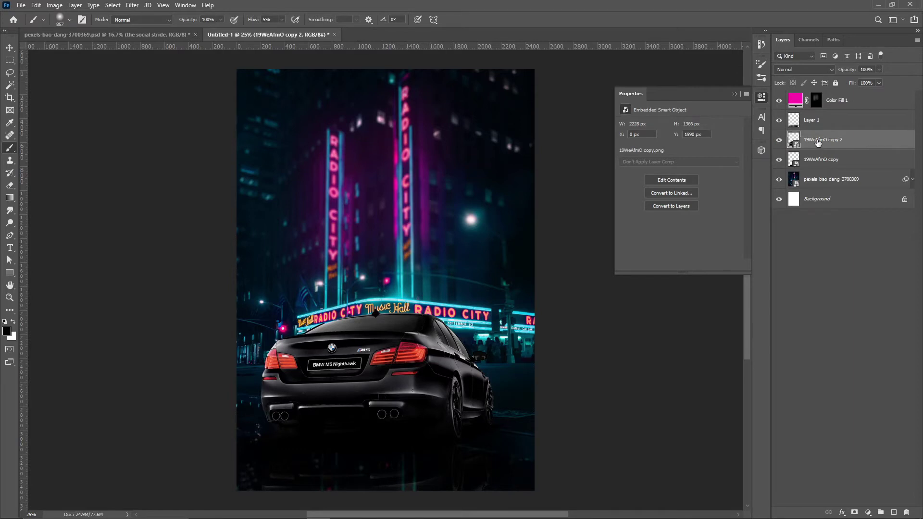
text(car)
key(Return)
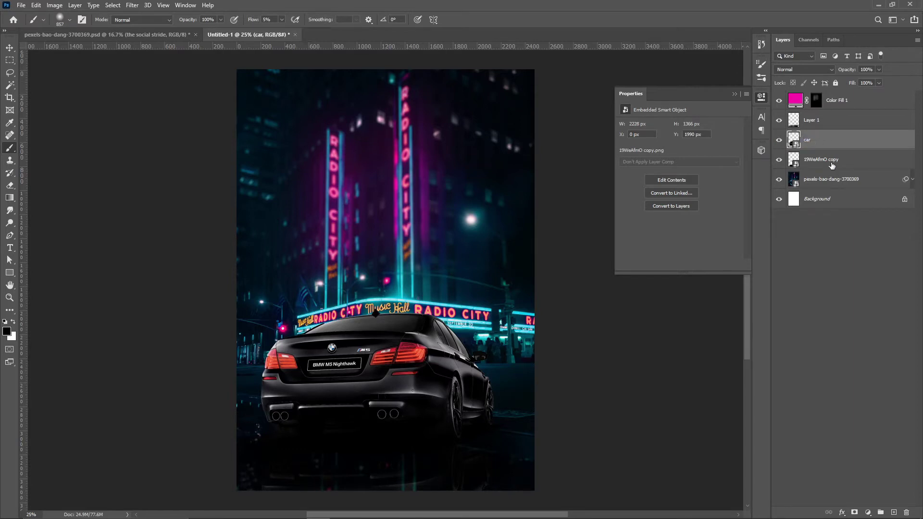
double_click(832, 164)
text(shadow)
key(Return)
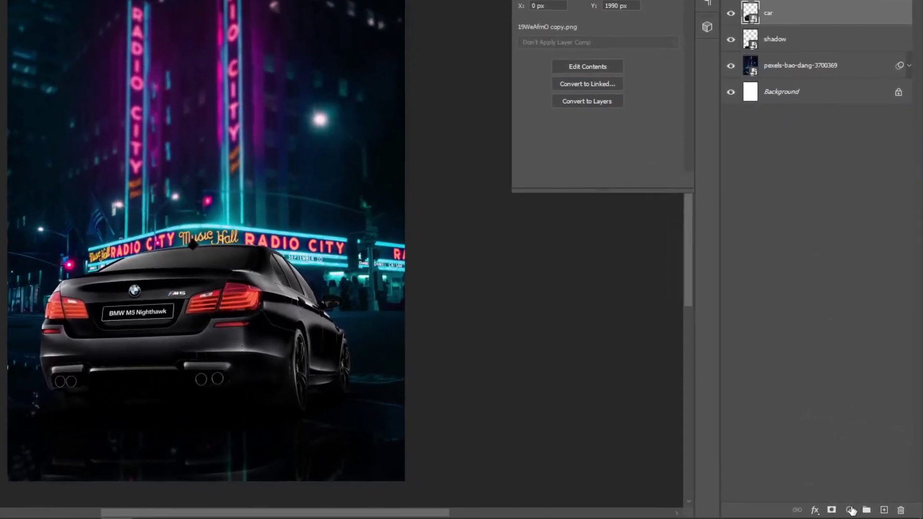
Add an Exposure adjustment at +2.22 and invert its mask to black
click(847, 510)
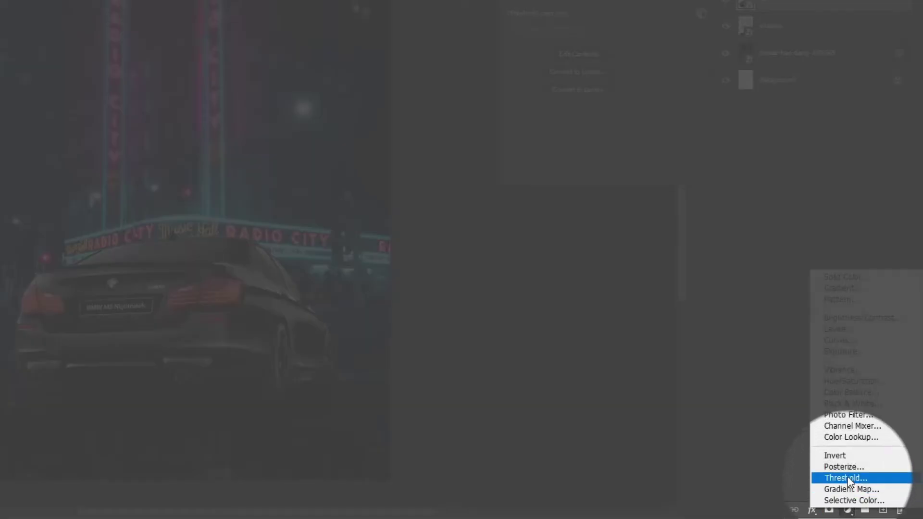
click(845, 350)
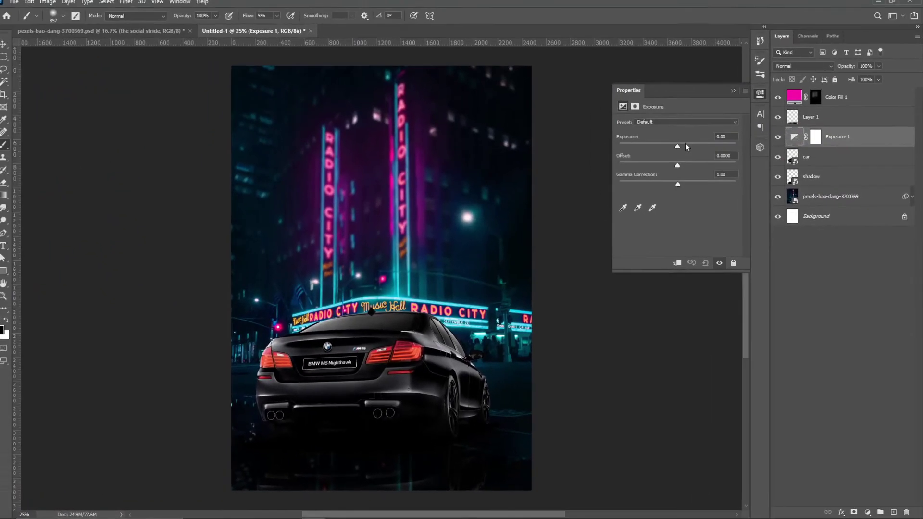
drag(680, 149, 699, 151)
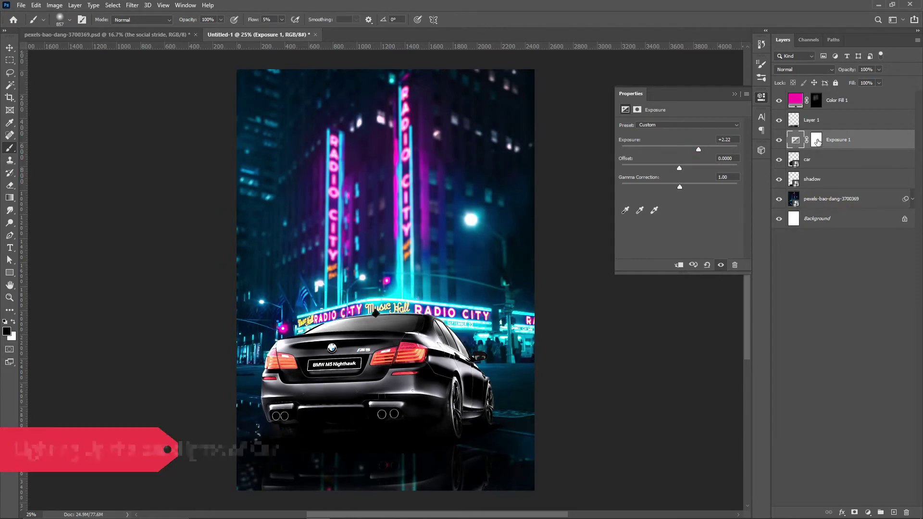
click(818, 140)
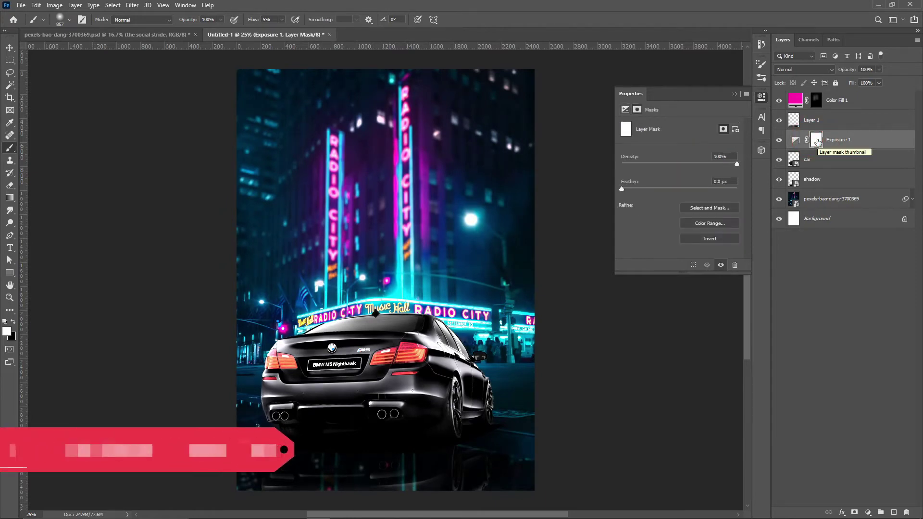
key(ctrl+i)
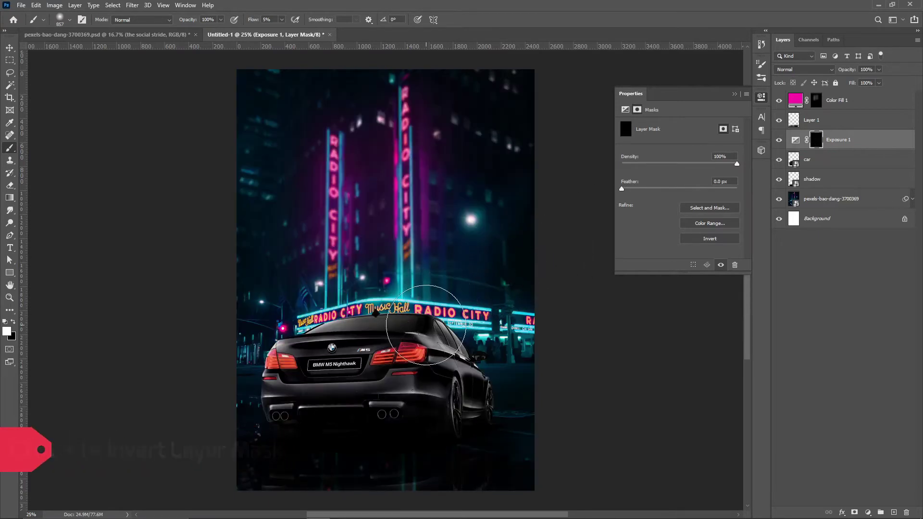
Set the brush to about 345 px with 62% flow and bring the taillights into view
drag(419, 331, 410, 341)
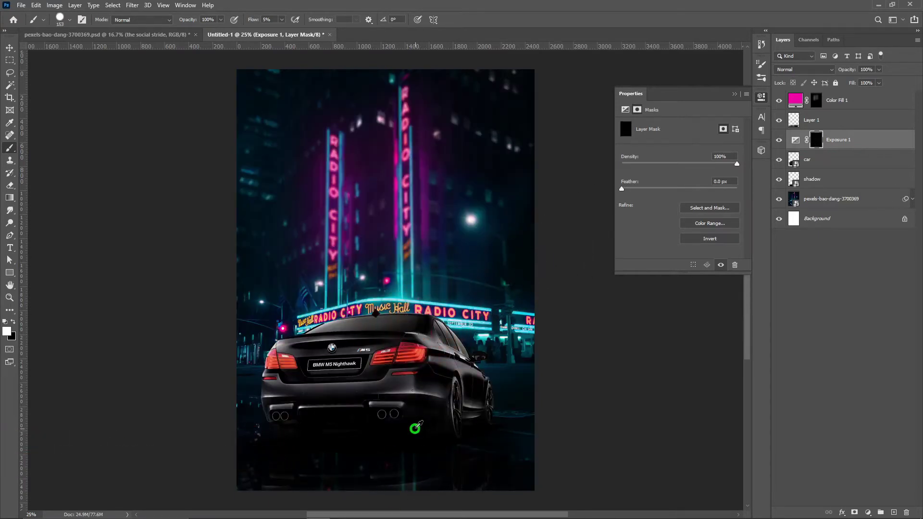
drag(253, 19, 272, 21)
scroll(392, 289, up, 4)
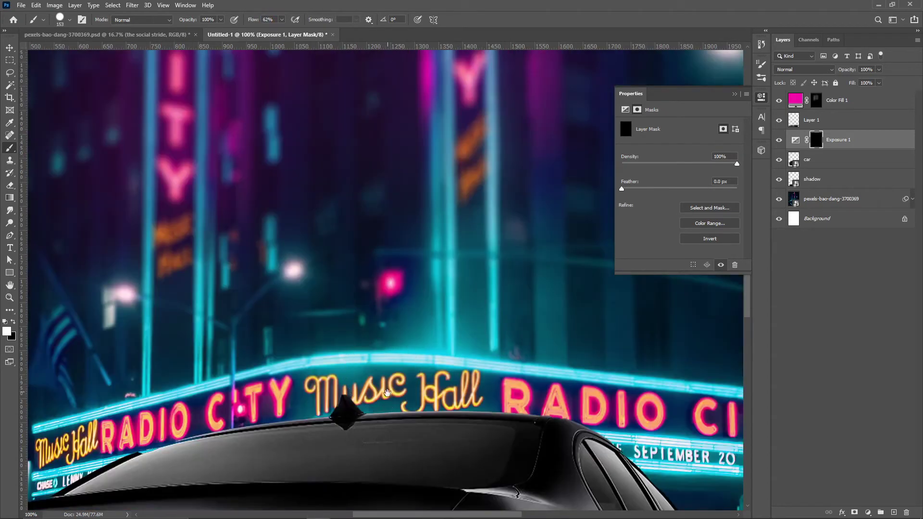
mouse_move(382, 373)
mouse_down()
mouse_move(425, 292)
mouse_move(358, 267)
mouse_move(381, 267)
mouse_up()
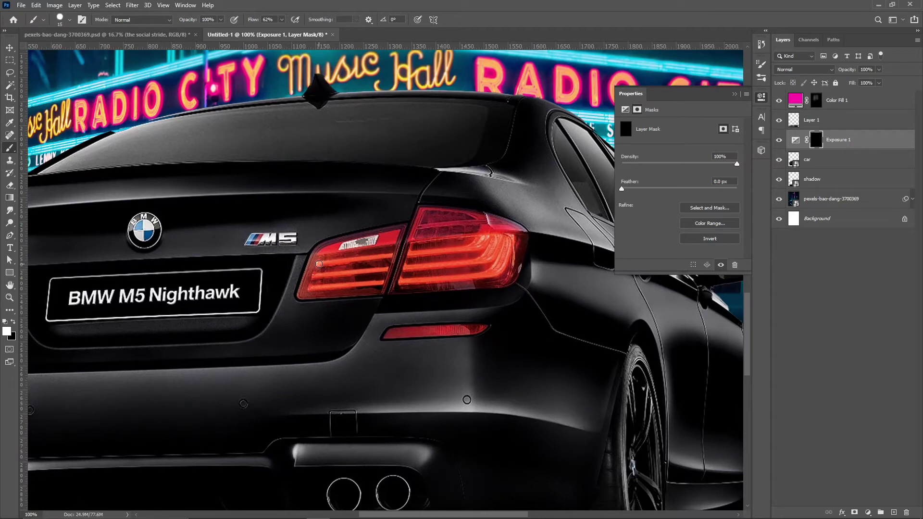
Paint white on the Exposure mask over both taillights' stripes
shift+click(391, 255)
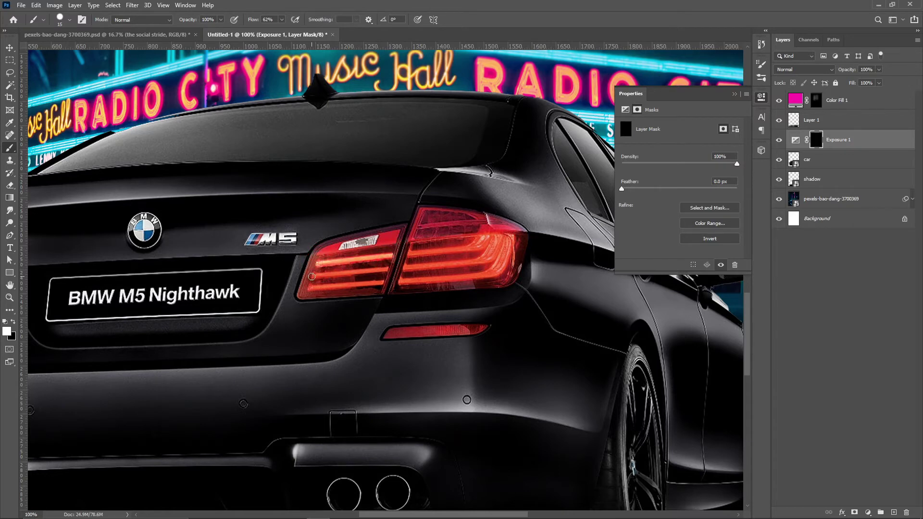
mouse_move(313, 276)
mouse_down()
mouse_move(387, 272)
mouse_move(478, 248)
mouse_move(403, 265)
mouse_move(490, 275)
mouse_up()
drag(504, 240, 487, 258)
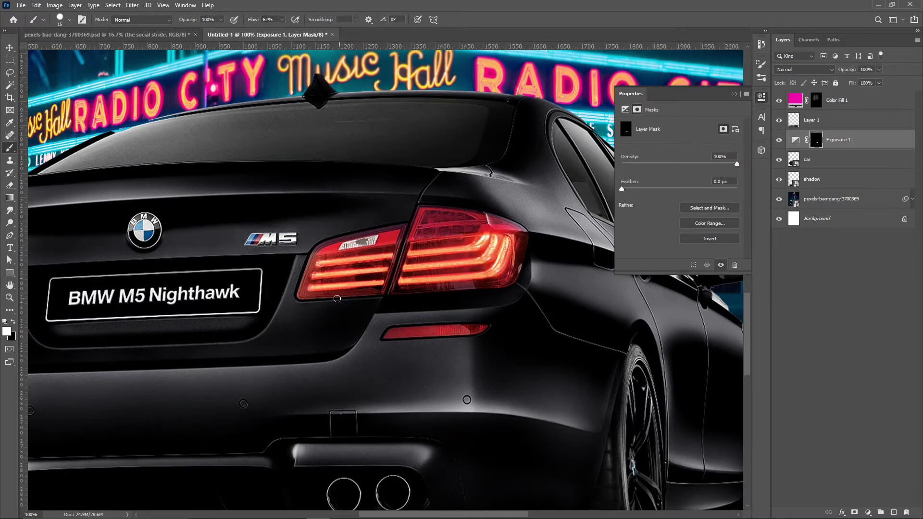
scroll(254, 262, left, 5)
drag(324, 259, 271, 258)
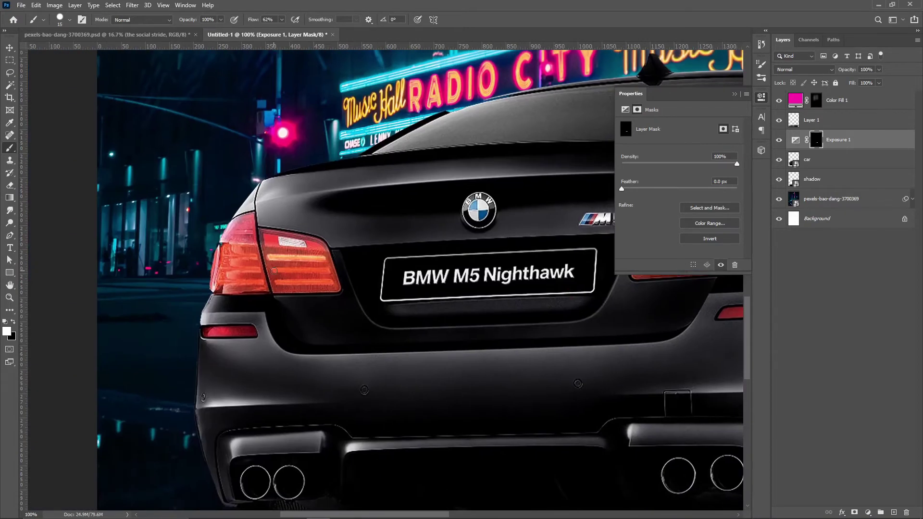
mouse_move(326, 270)
mouse_down()
mouse_move(272, 270)
mouse_move(261, 282)
mouse_move(220, 270)
mouse_move(220, 258)
mouse_move(230, 271)
mouse_up()
scroll(239, 258, down, 1)
scroll(239, 259, down, 1)
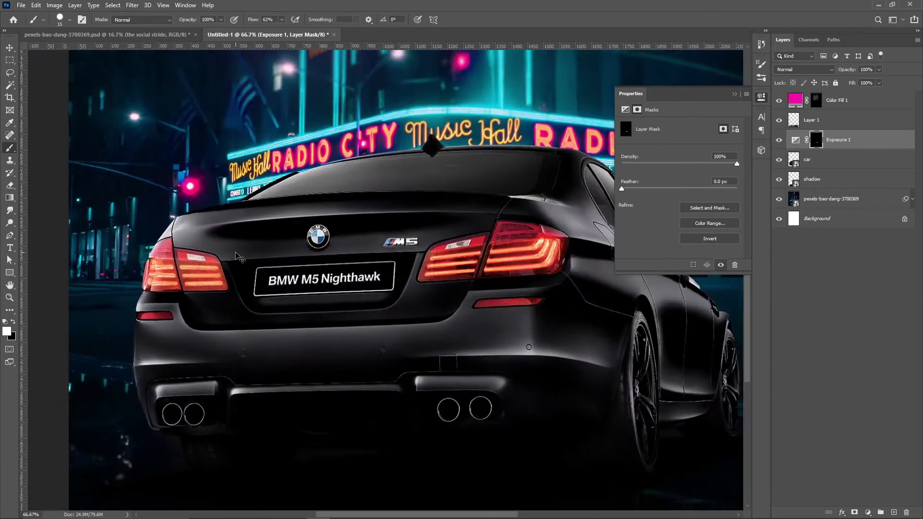
scroll(239, 259, down, 1)
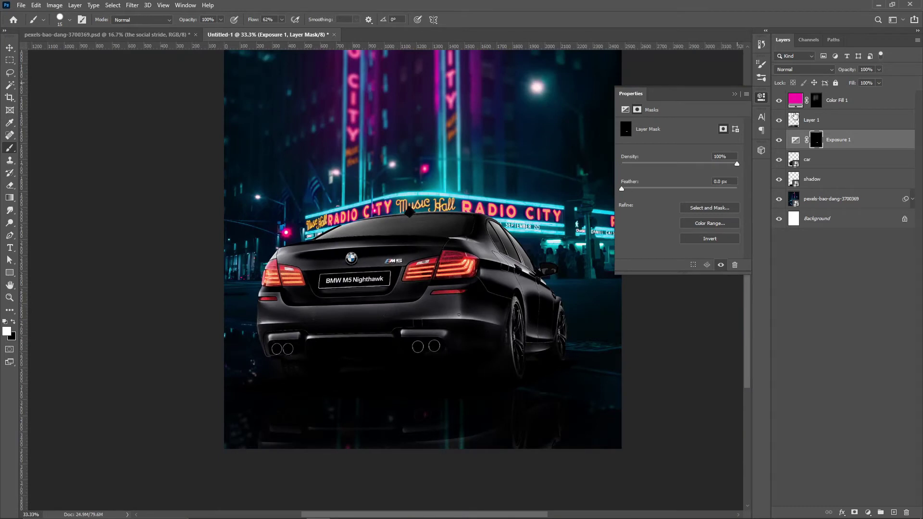
click(882, 139)
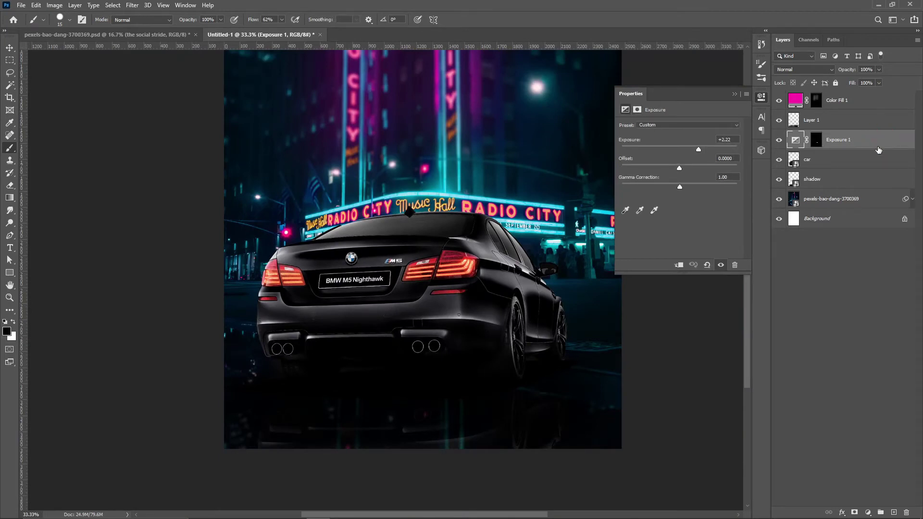
Add a Solid Color fill layer (Color Fill 2) in pale cream yellow
click(867, 513)
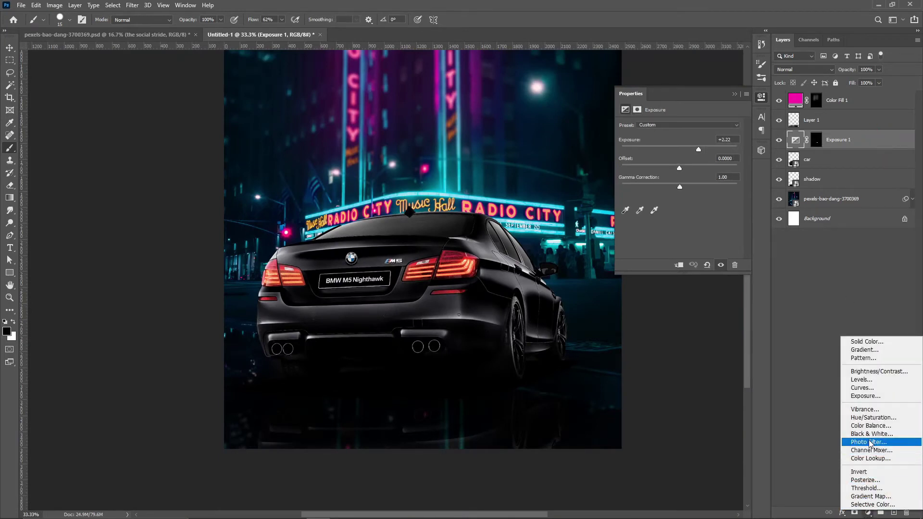
click(867, 342)
click(667, 133)
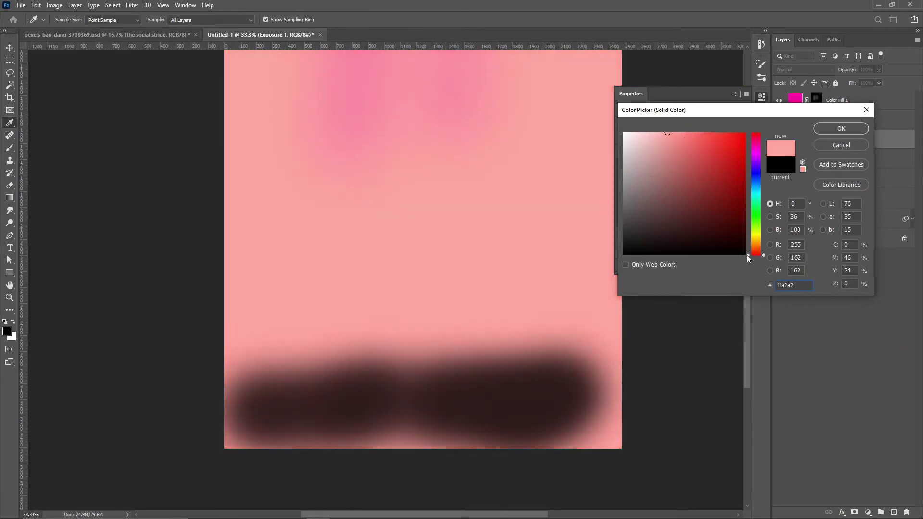
drag(747, 258, 746, 238)
click(655, 130)
click(842, 129)
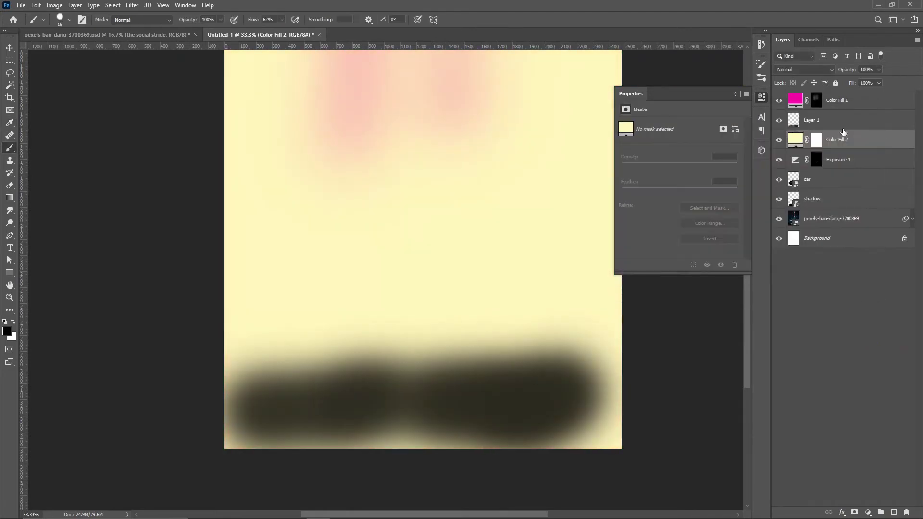
Invert the Color Fill 2 mask to black and zoom to 100% on the taillights
click(815, 140)
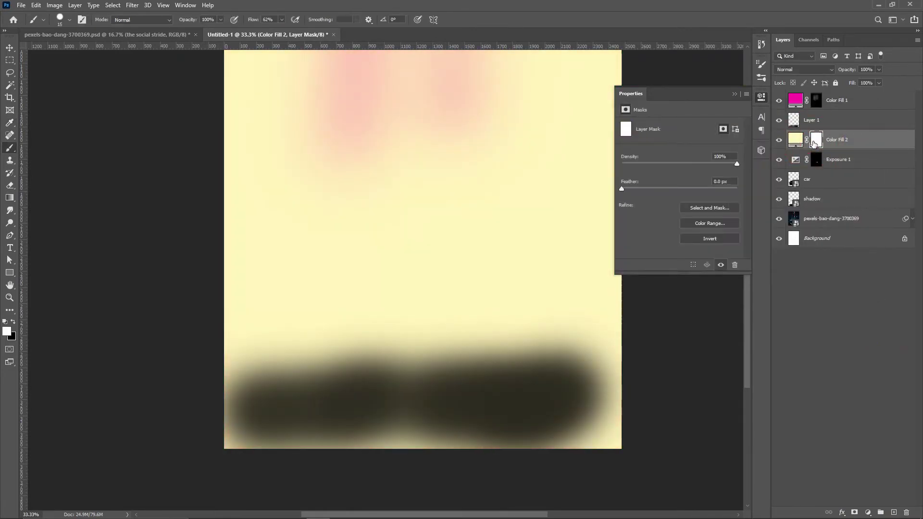
key(ctrl+i)
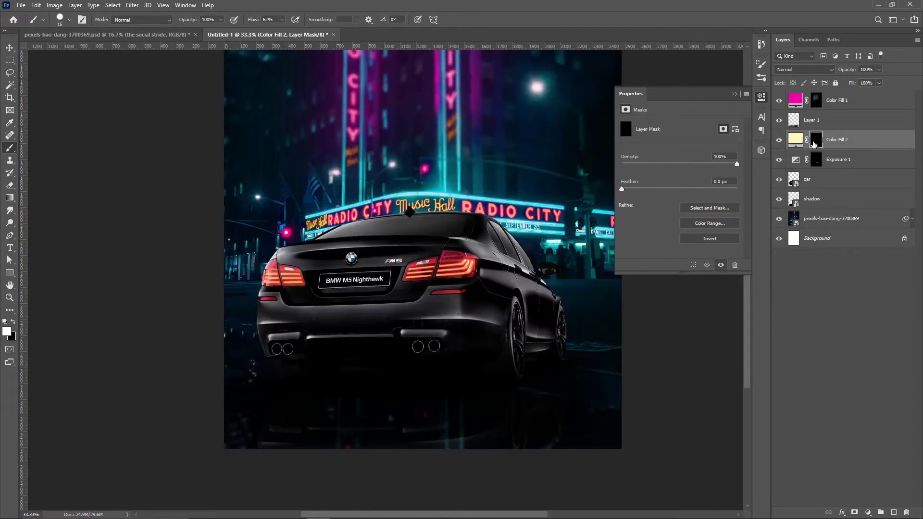
key(ctrl+1)
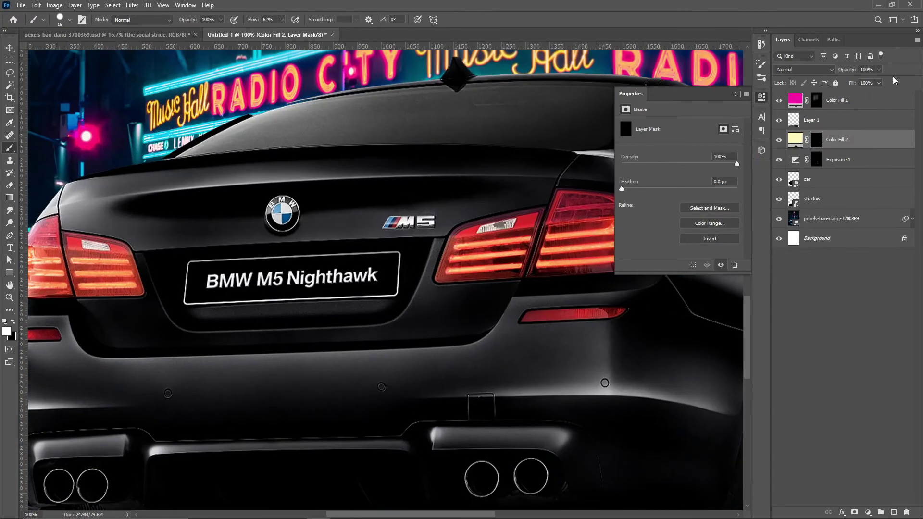
click(734, 93)
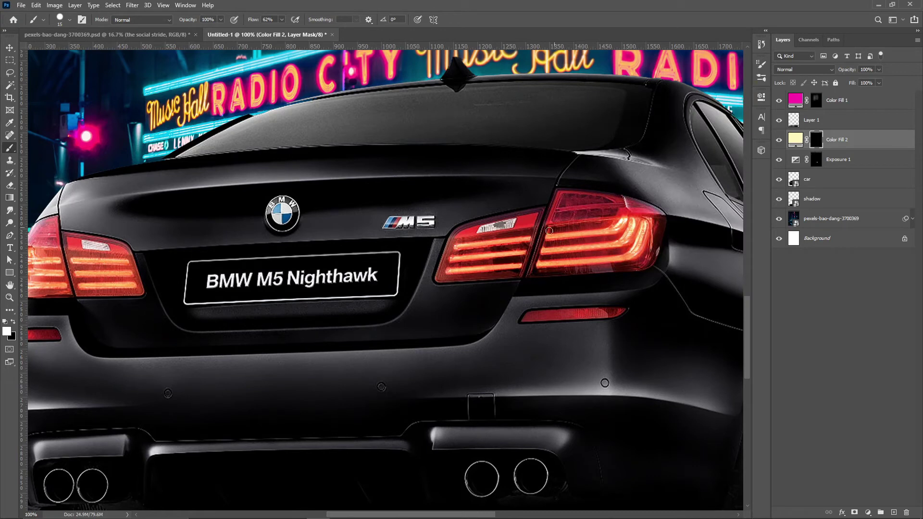
alt+right_click(456, 247)
Brush soft yellow glow at 9% flow over the three taillight bars
drag(454, 243, 540, 259)
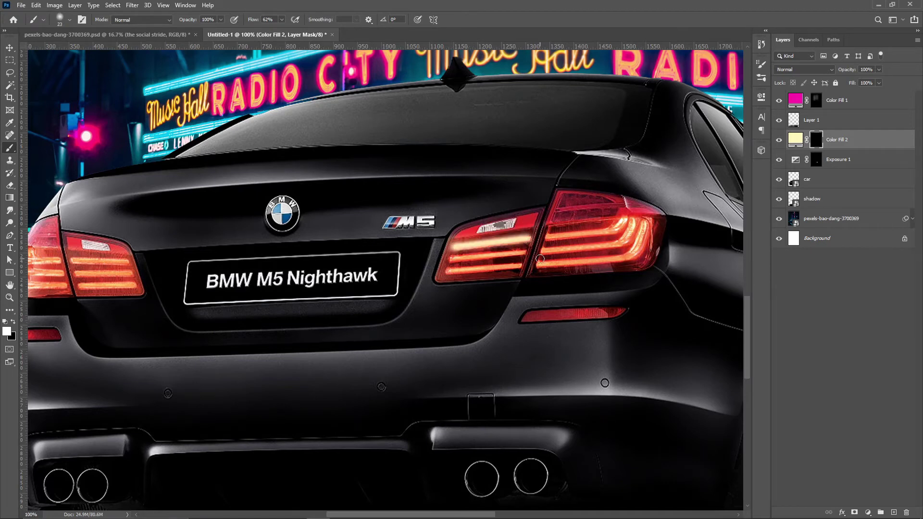
key(ctrl+z)
drag(254, 20, 227, 20)
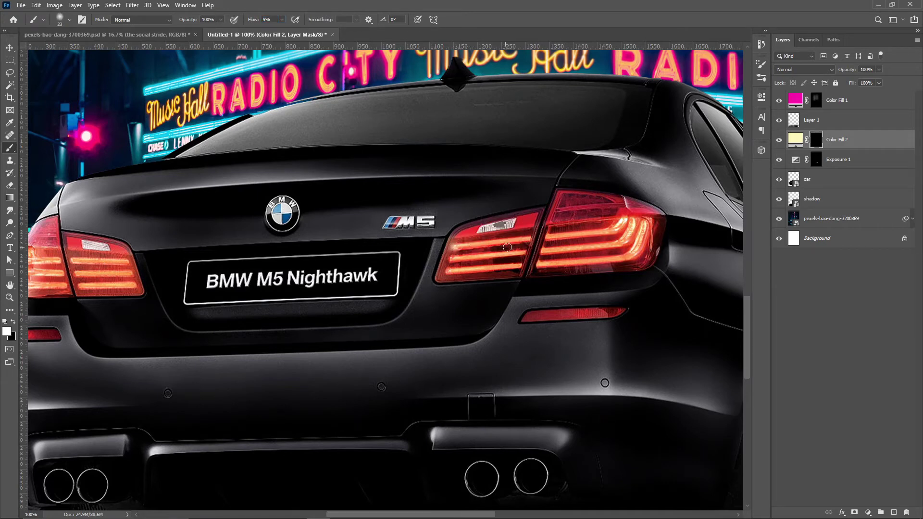
drag(462, 243, 529, 240)
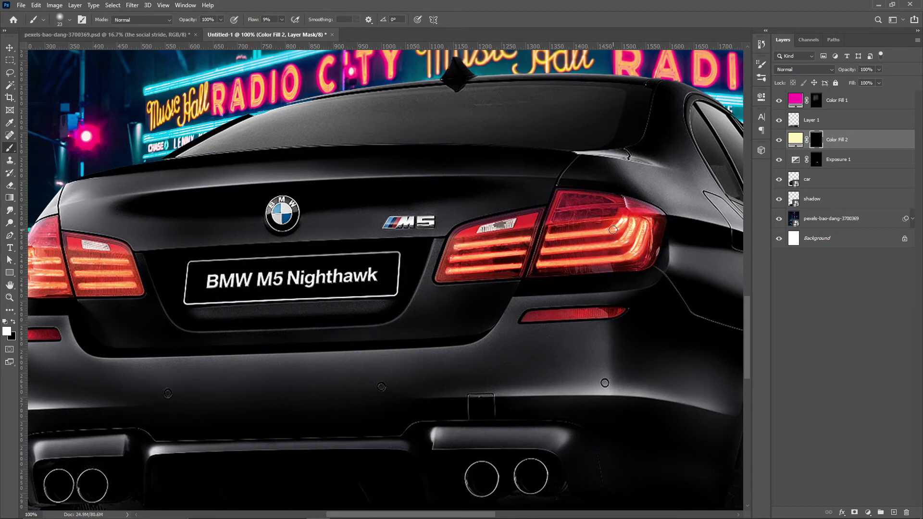
drag(444, 259, 613, 244)
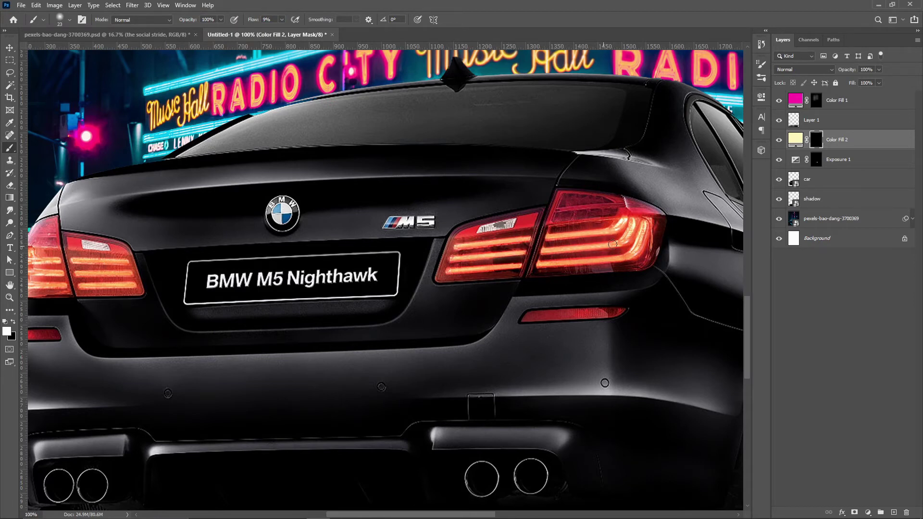
drag(452, 269, 541, 267)
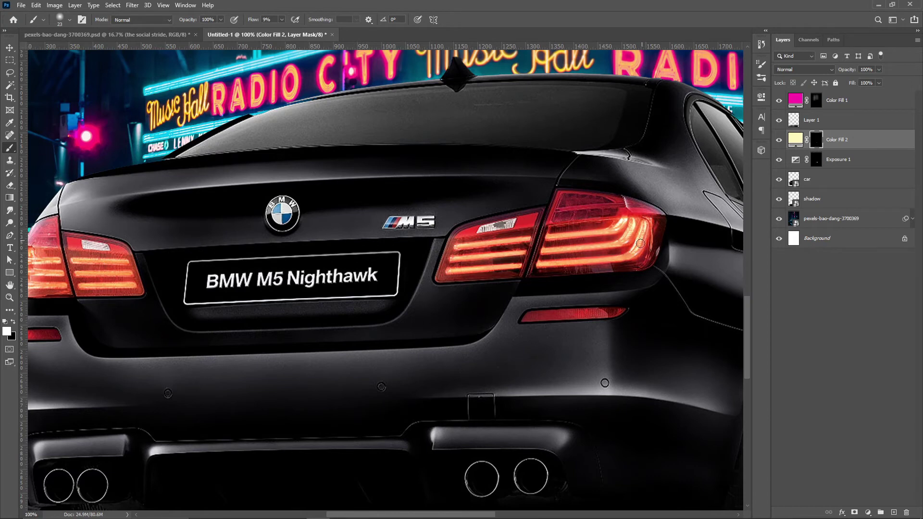
click(779, 140)
At 17% flow, add glow to the inner and outer left taillight lamps
drag(180, 290, 262, 284)
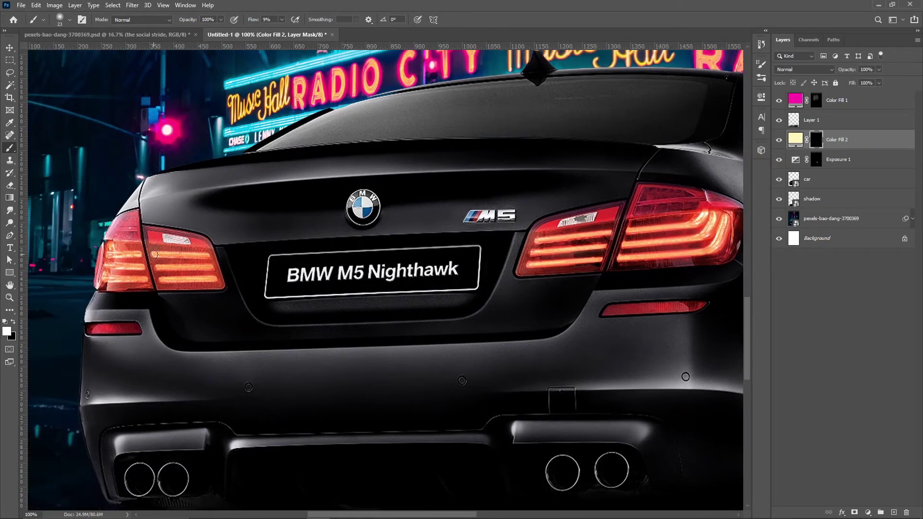
key(shift+1)
key(shift+7)
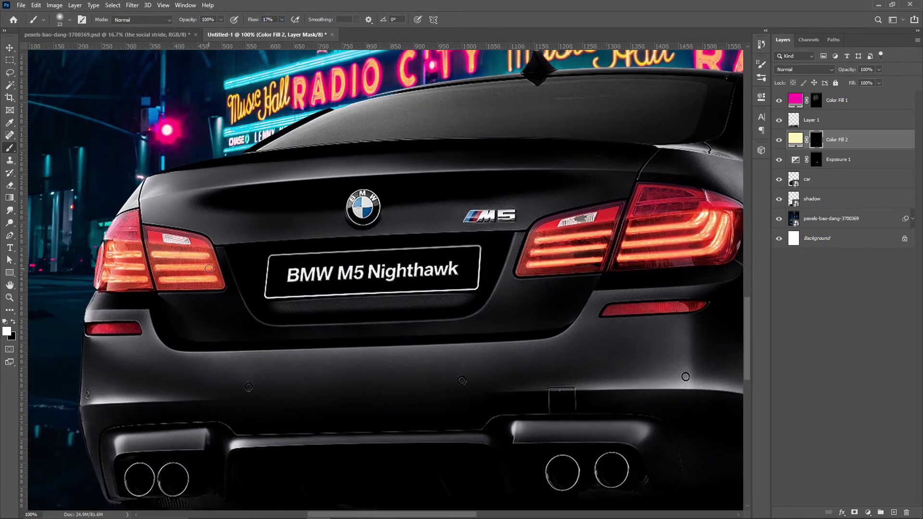
drag(209, 268, 158, 262)
mouse_move(214, 280)
mouse_down()
mouse_move(104, 282)
mouse_move(132, 252)
mouse_move(105, 244)
mouse_up()
Zoom out to 25% and toggle Exposure 1 to compare before and after
key(ctrl+minus)
key(ctrl+minus)
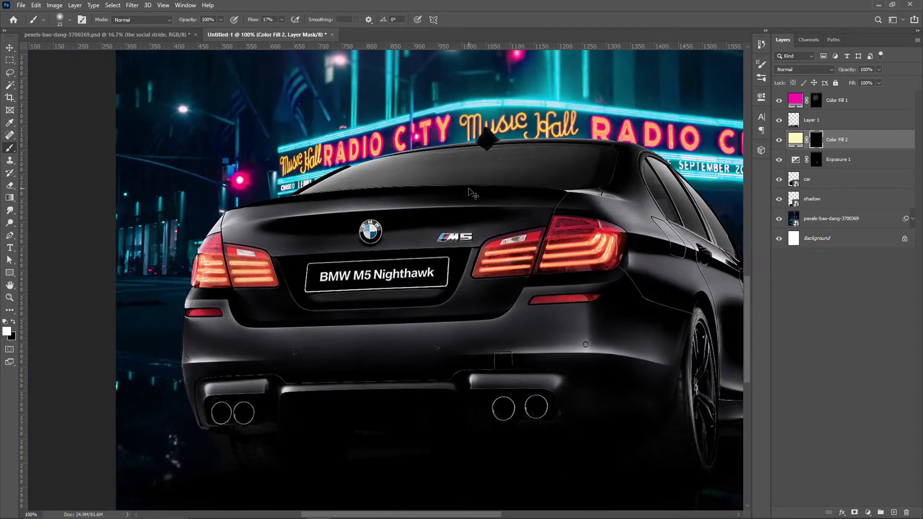
key(ctrl+minus)
click(779, 160)
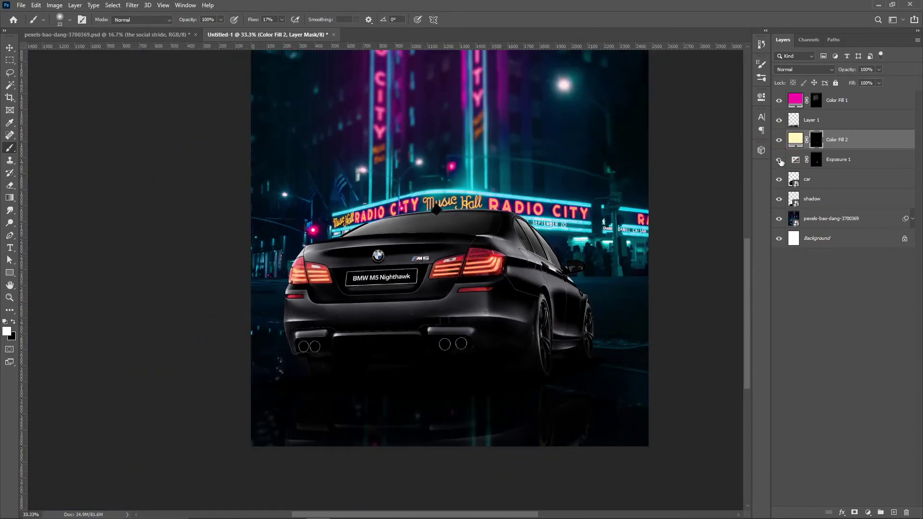
click(778, 159)
drag(600, 231, 531, 280)
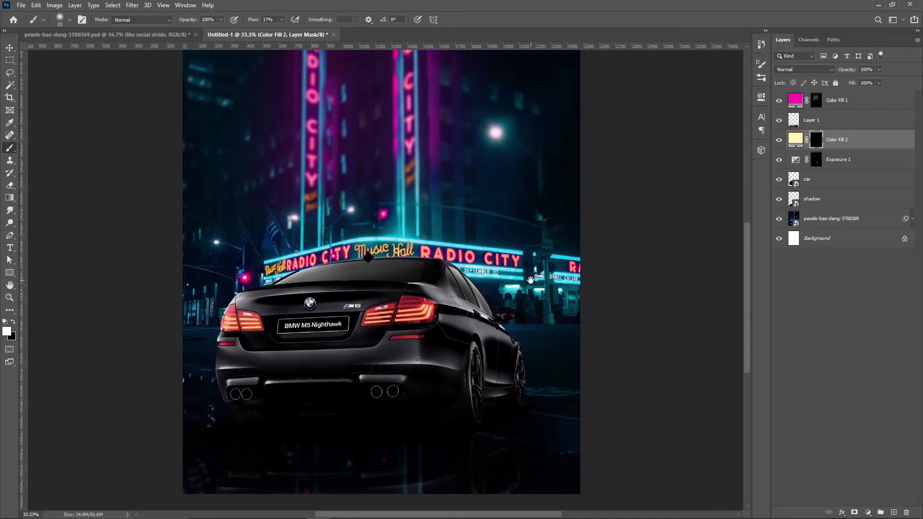
key(ctrl+minus)
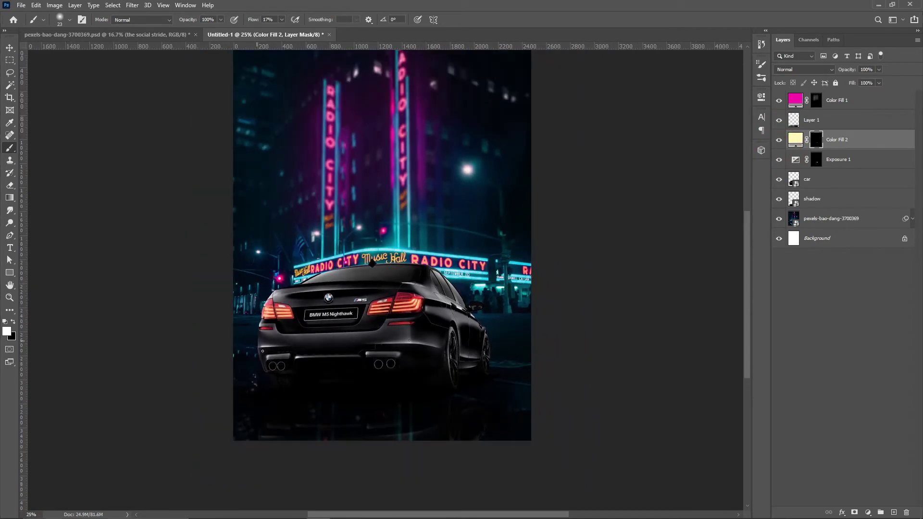
Add a Gradient Map adjustment above the car layer and clip it to the car
click(875, 179)
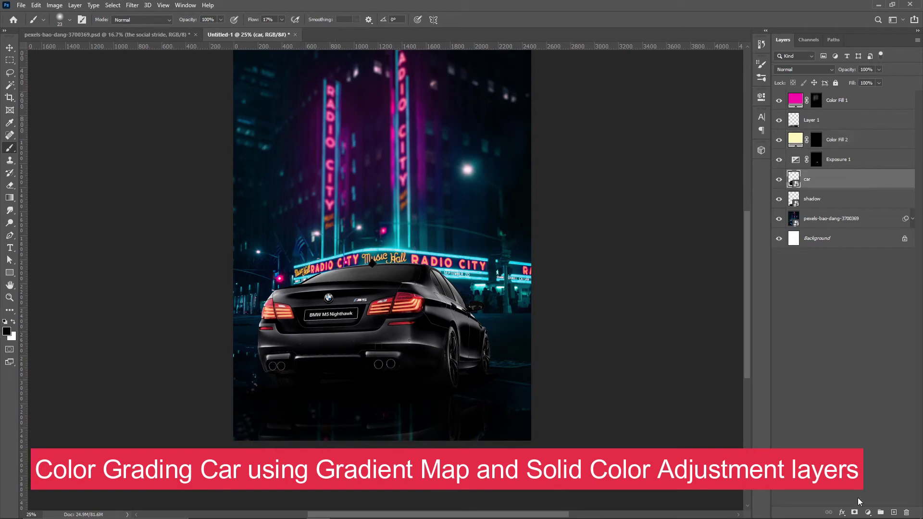
click(868, 512)
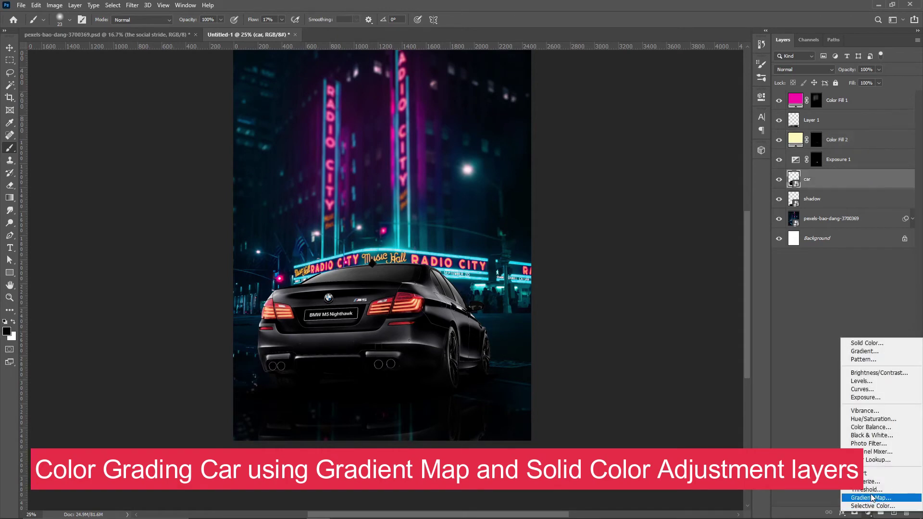
click(872, 498)
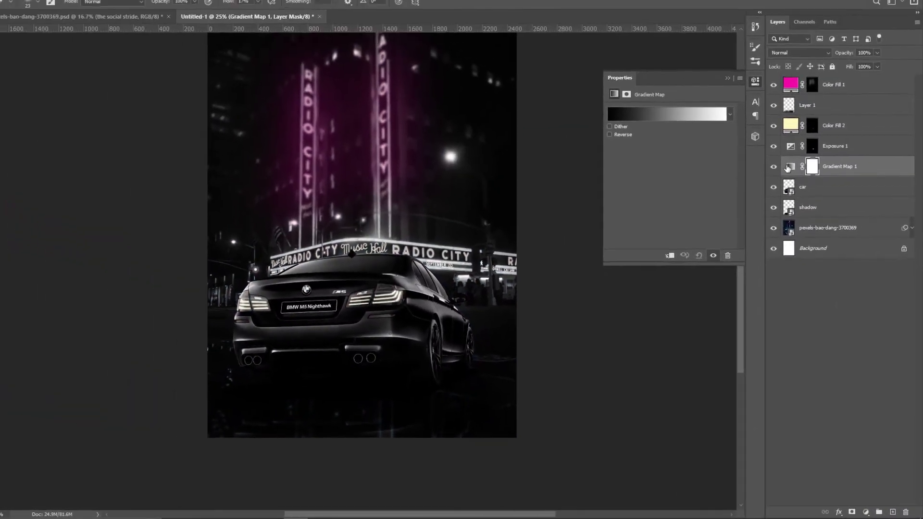
click(789, 167)
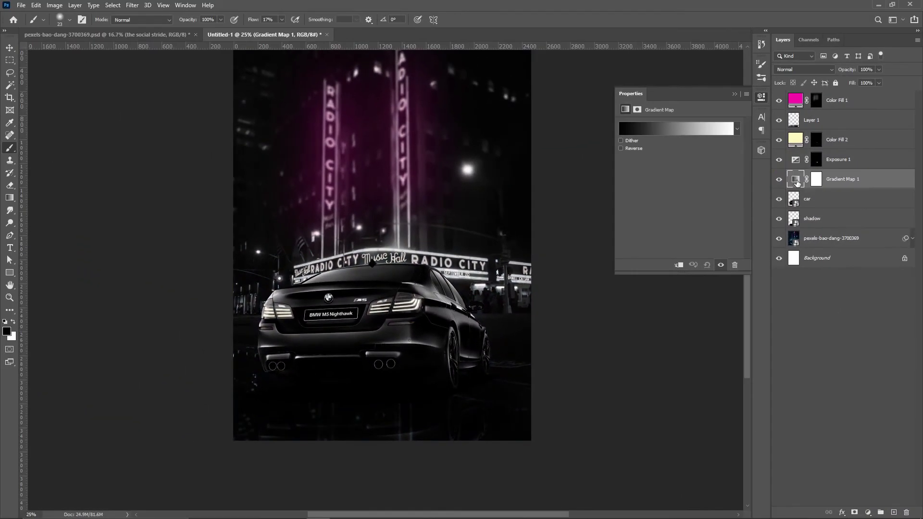
drag(845, 187, 842, 189)
alt+click(842, 188)
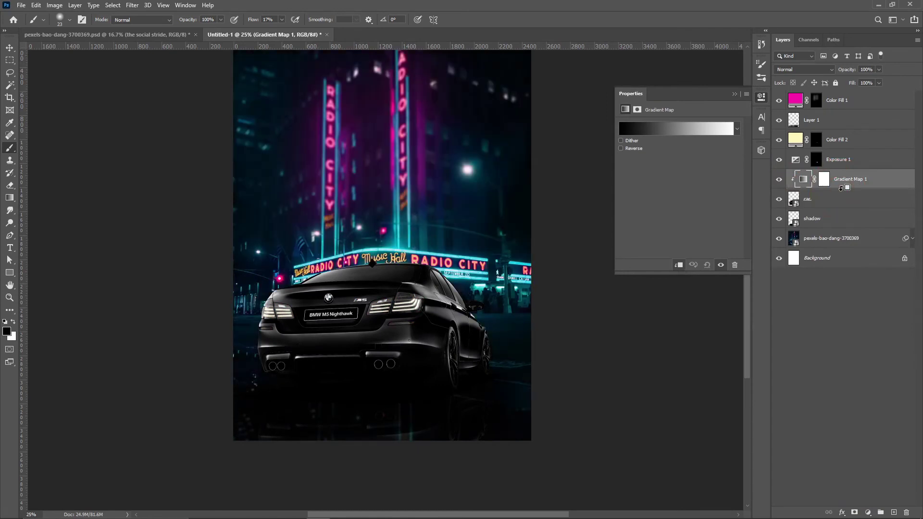
Change the gradient's white end to magenta sampled from the neon sign
click(673, 129)
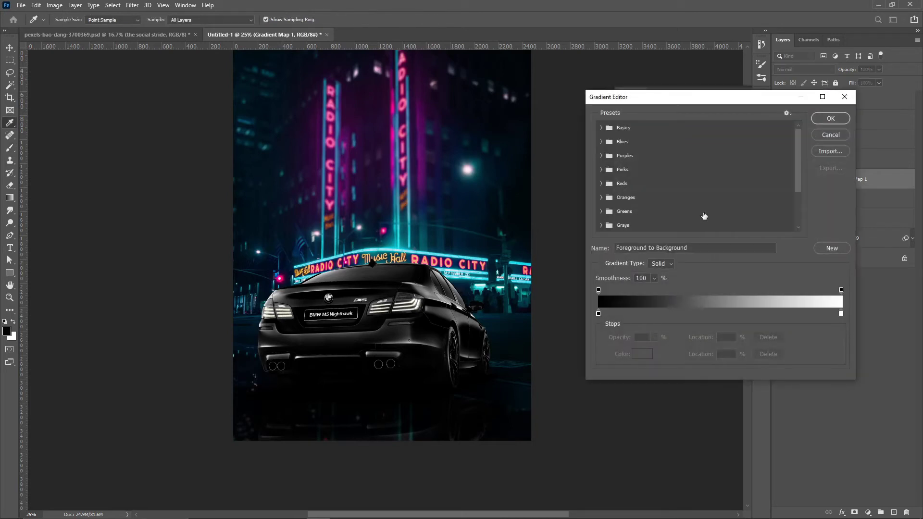
click(841, 313)
click(644, 356)
click(398, 127)
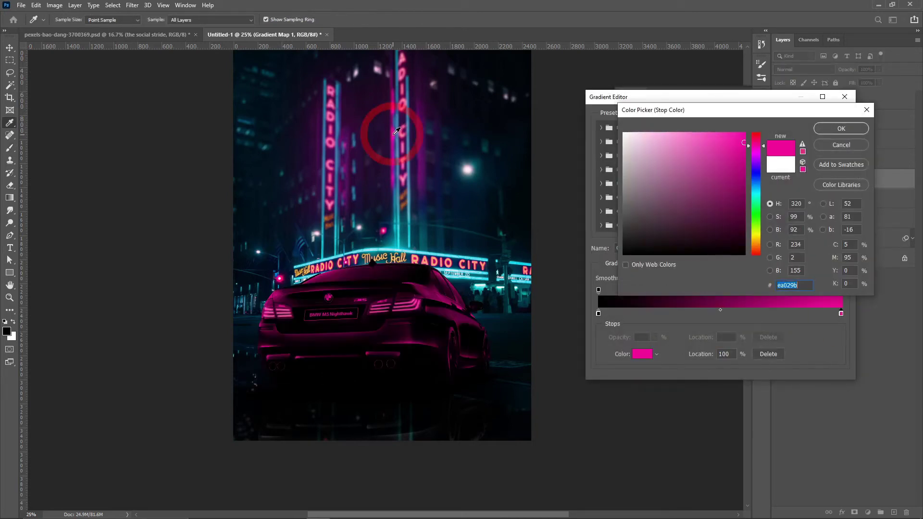
click(832, 129)
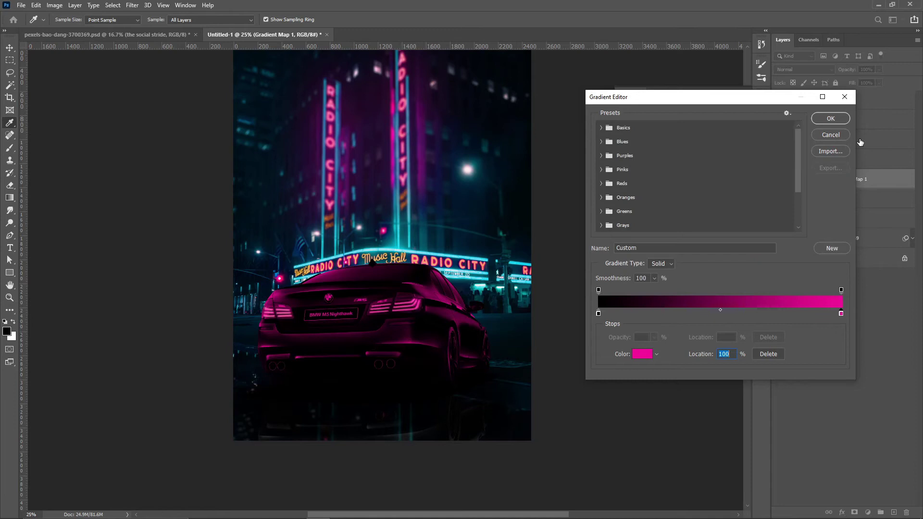
click(834, 118)
click(812, 69)
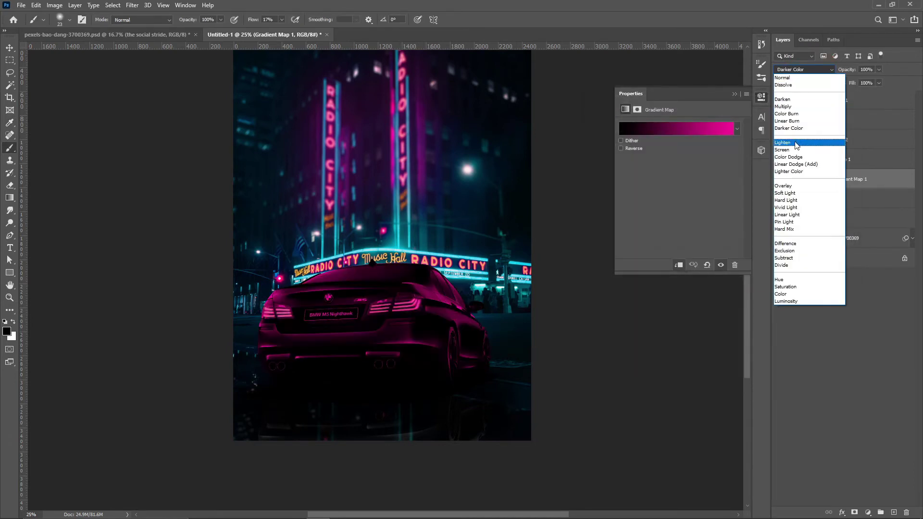
Set Gradient Map 1 to Overlay at about 30% fill, toggling it to compare
click(795, 186)
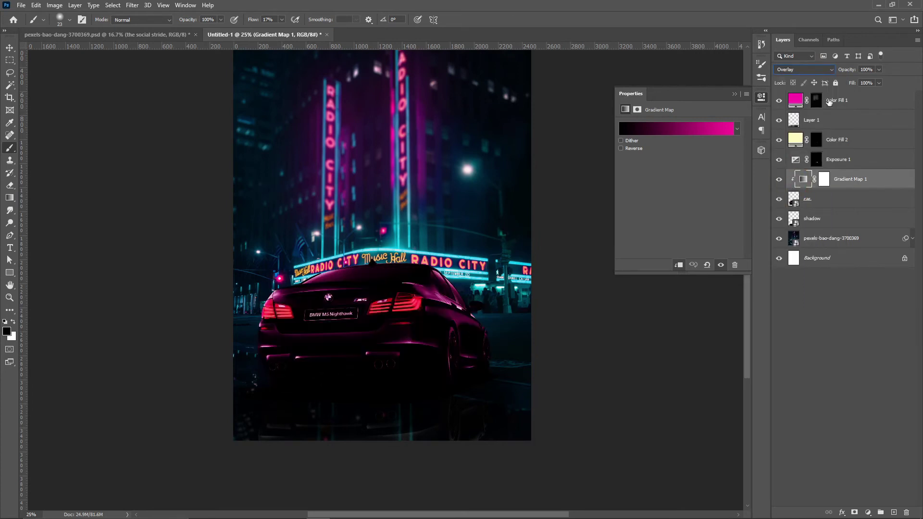
drag(853, 86, 824, 85)
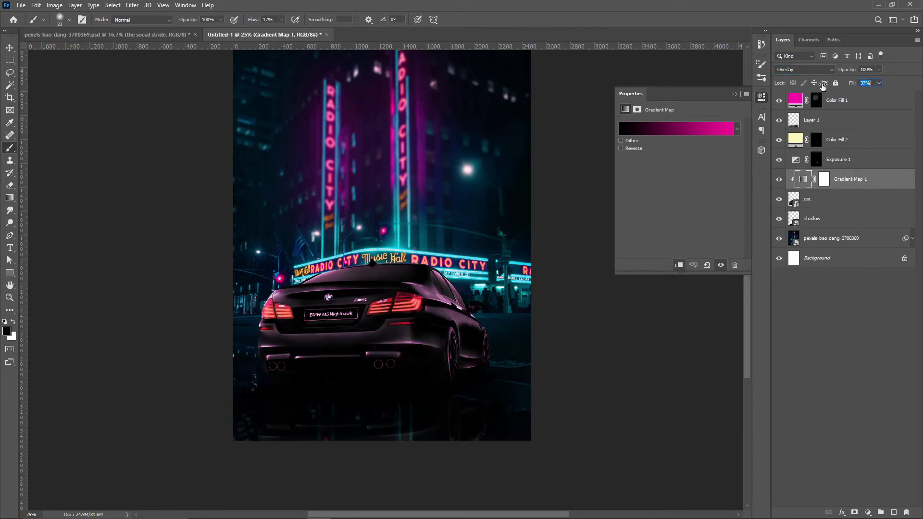
click(780, 179)
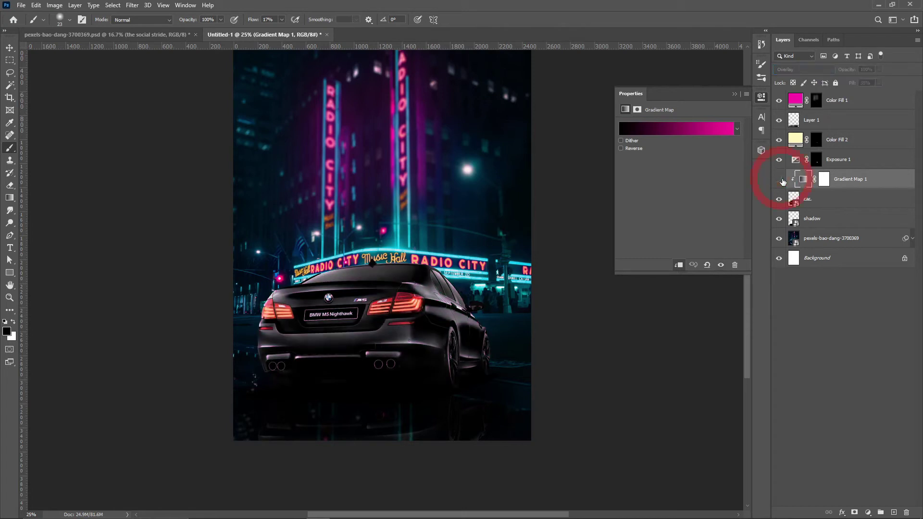
click(780, 180)
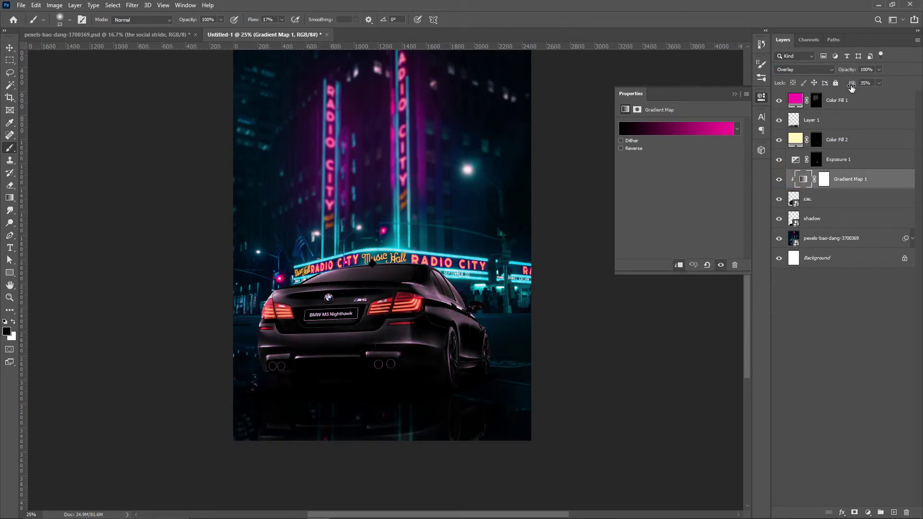
drag(852, 87, 851, 85)
click(780, 179)
click(780, 180)
scroll(556, 243, up, 2)
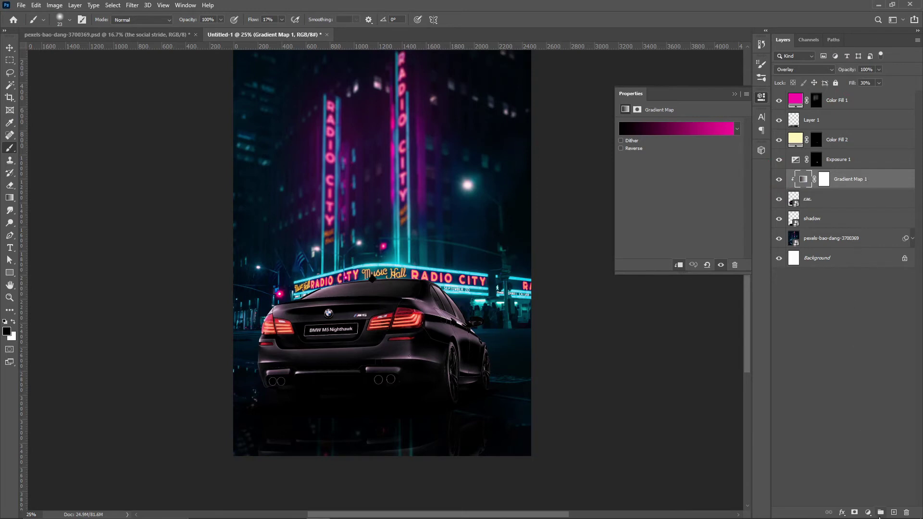
Add a Solid Color fill layer set to cyan #00c5ff
click(868, 512)
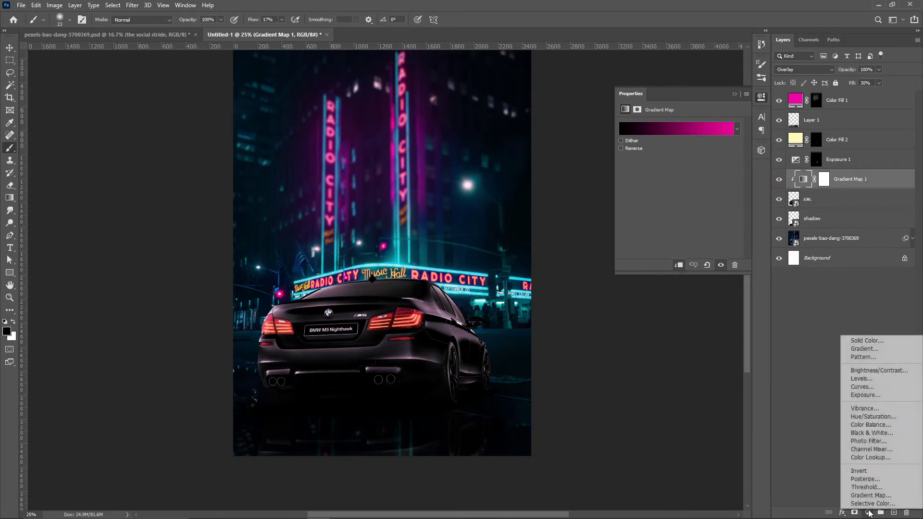
click(877, 340)
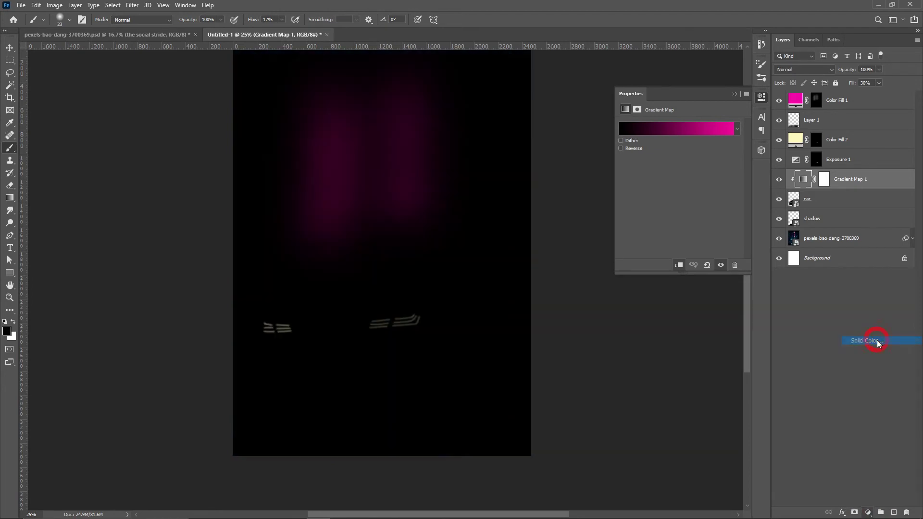
click(826, 130)
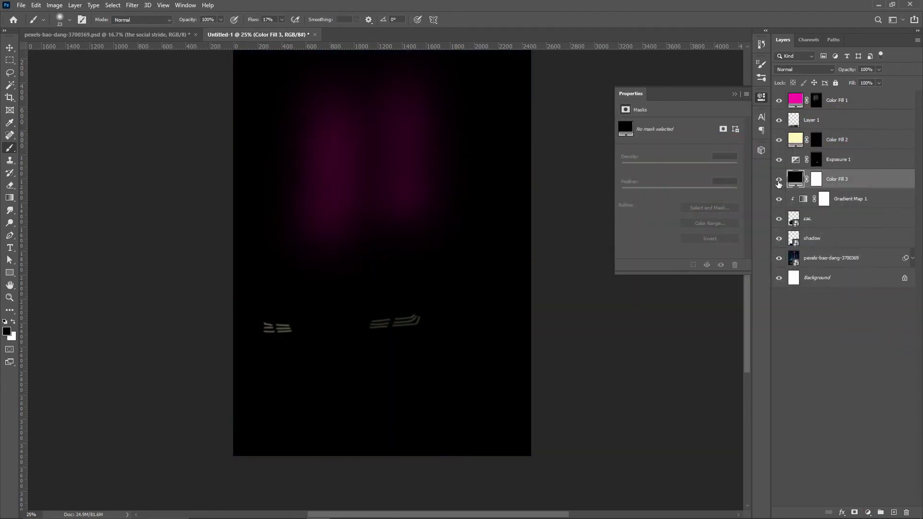
click(779, 183)
double_click(794, 179)
text(00c5ff)
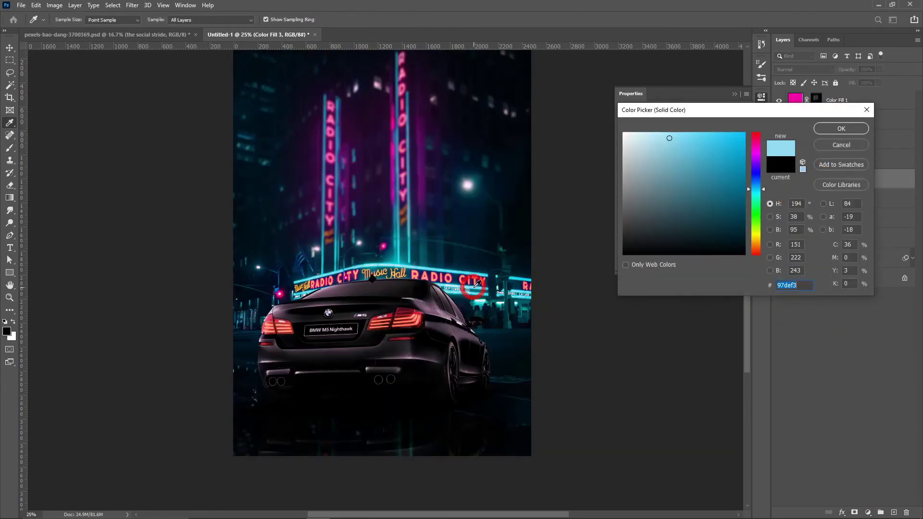
click(837, 130)
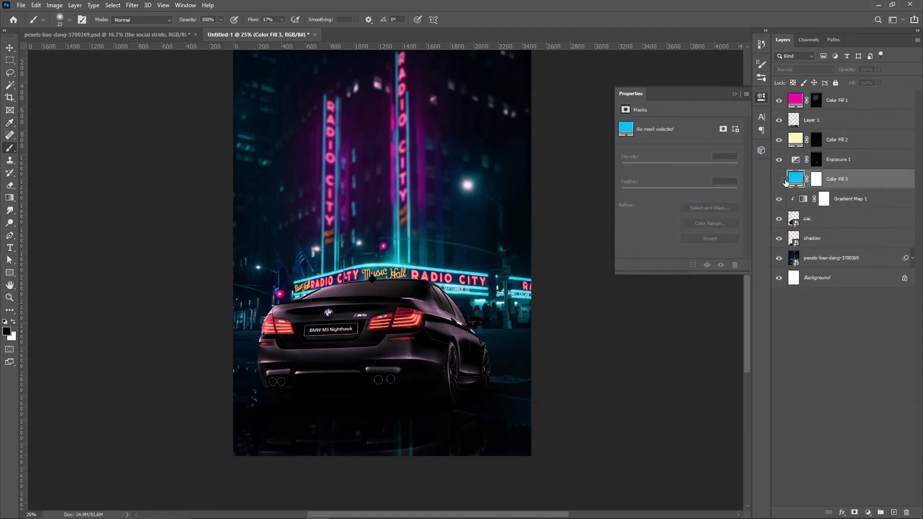
click(780, 179)
Invert the cyan layer's mask and brush faint cyan along the car's rear quarter with a 420 px brush
click(817, 179)
key(ctrl+i)
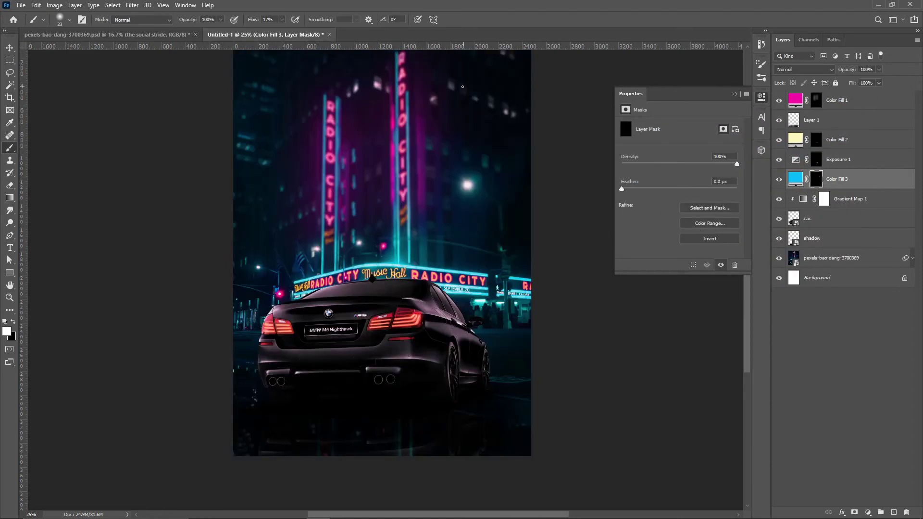
drag(248, 22, 246, 23)
mouse_move(432, 256)
mouse_down()
mouse_move(459, 287)
mouse_move(447, 236)
mouse_up()
drag(440, 302, 476, 338)
drag(489, 313, 442, 294)
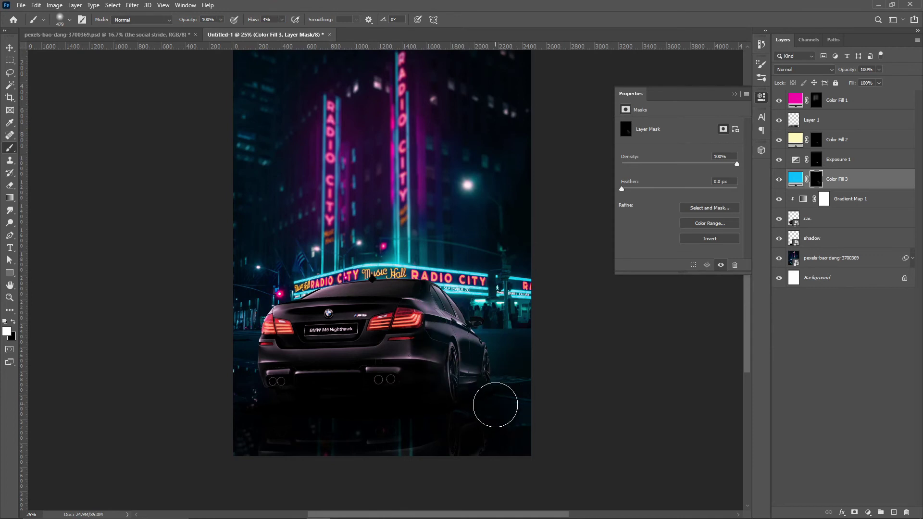
click(816, 101)
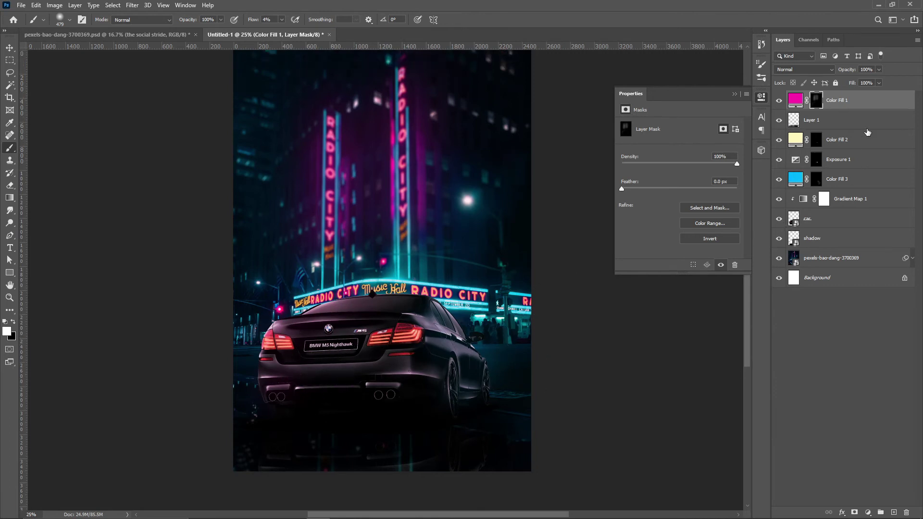
Create an empty Layer 2 directly above Layer 1
click(883, 126)
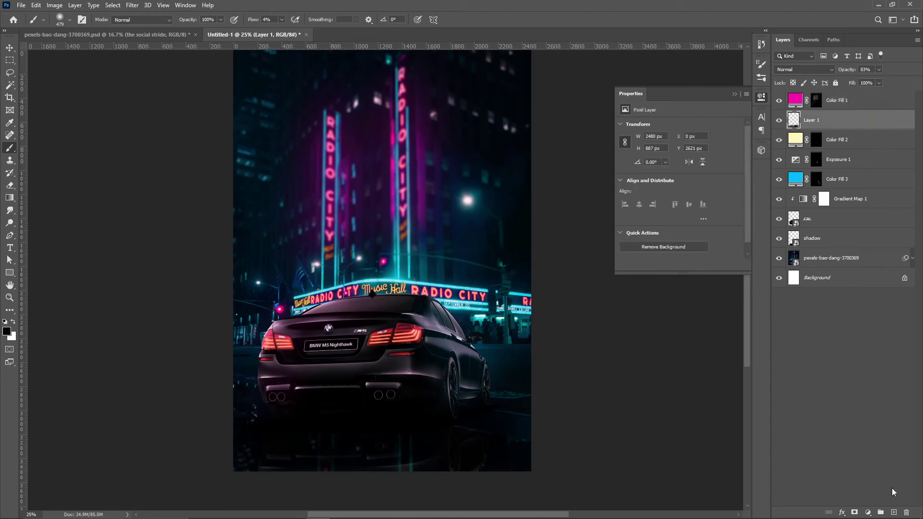
click(893, 512)
At 100% zoom, brush black at full flow over the plate's BMW M5 Nighthawk lettering
key(x)
drag(331, 350, 351, 337)
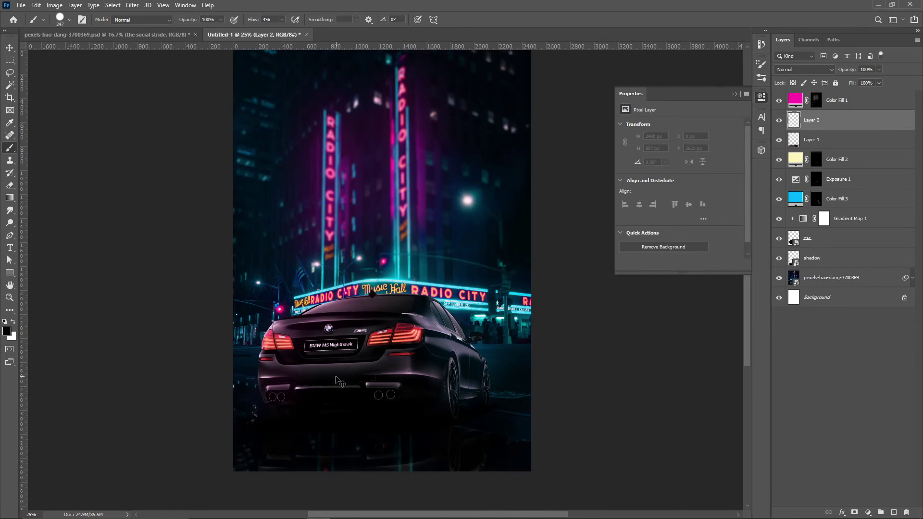
key(ctrl+1)
mouse_move(168, 505)
mouse_down()
mouse_move(347, 239)
mouse_move(298, 238)
mouse_up()
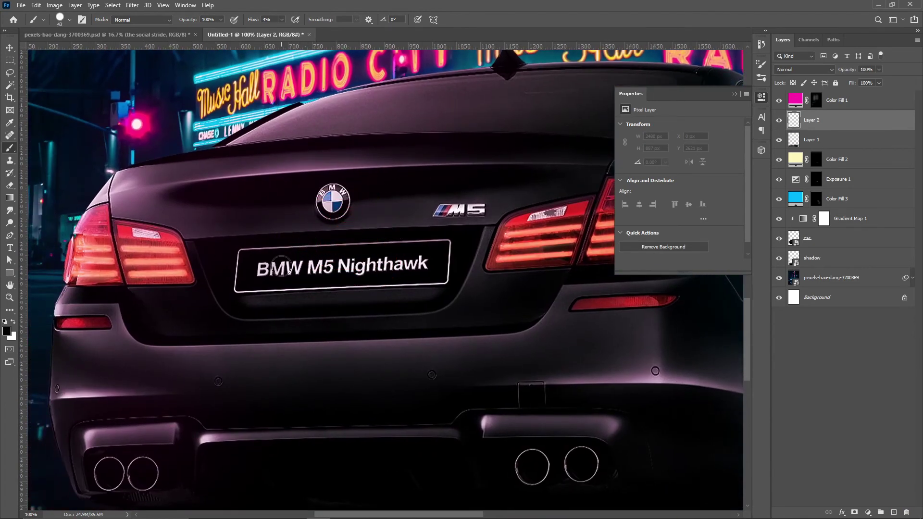
key(shift+0)
drag(264, 268, 425, 262)
Type 'The Social Stride' as a new text layer on the licence plate
key(t)
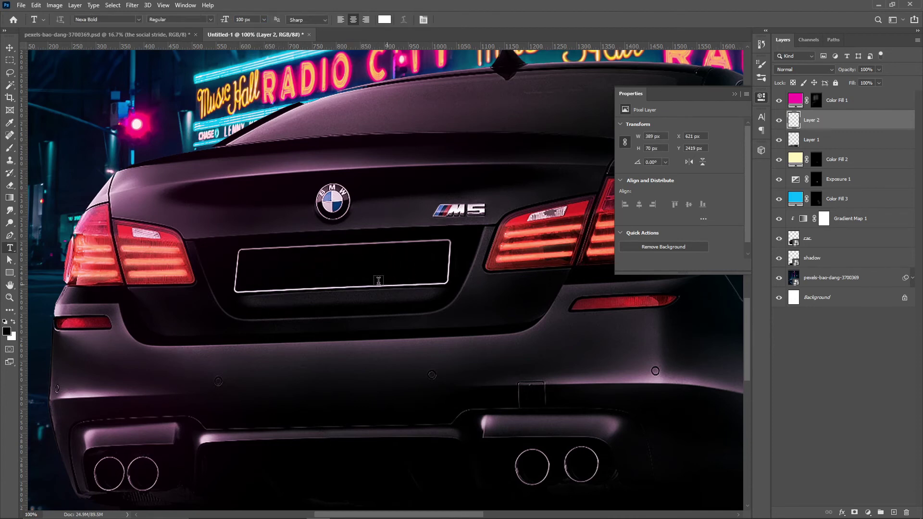
click(312, 265)
text(The)
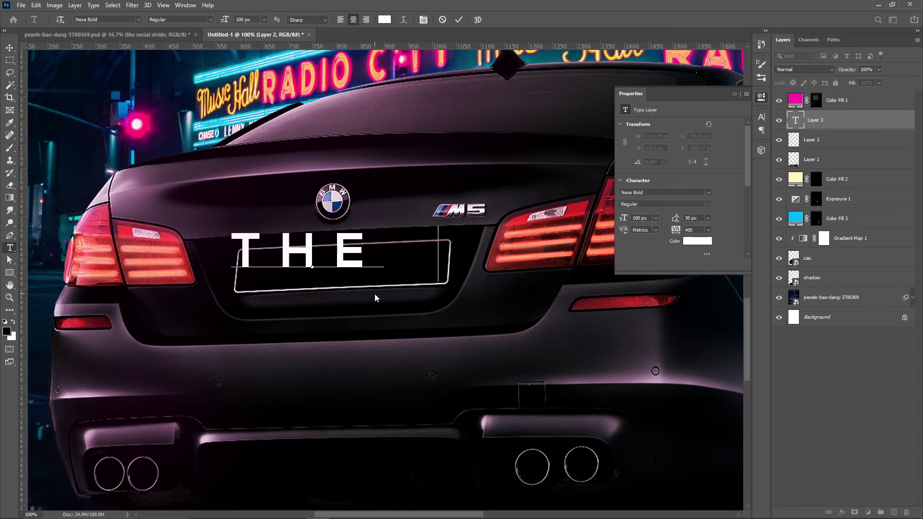
text( Social Stride)
key(ctrl+Return)
Set the plate text to 0 tracking and 36 px, positioned on the plate
click(761, 117)
click(745, 152)
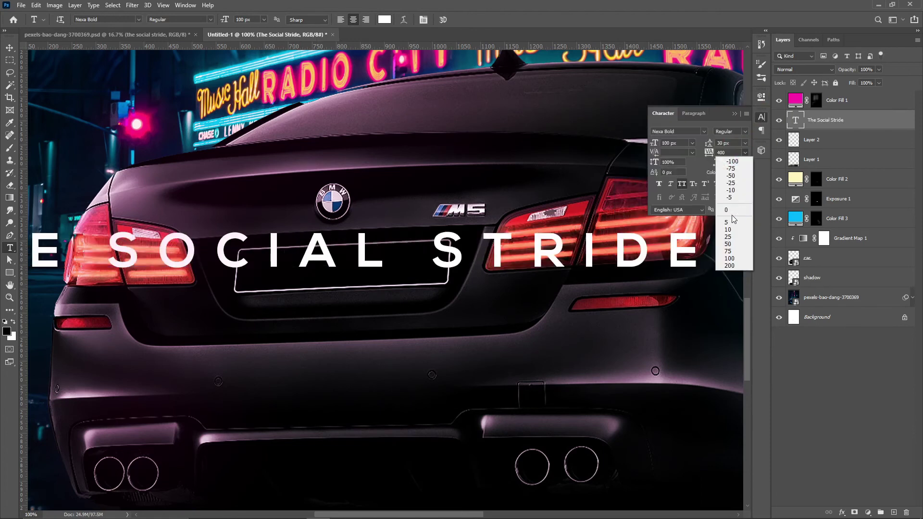
click(729, 217)
click(692, 142)
click(683, 258)
click(692, 143)
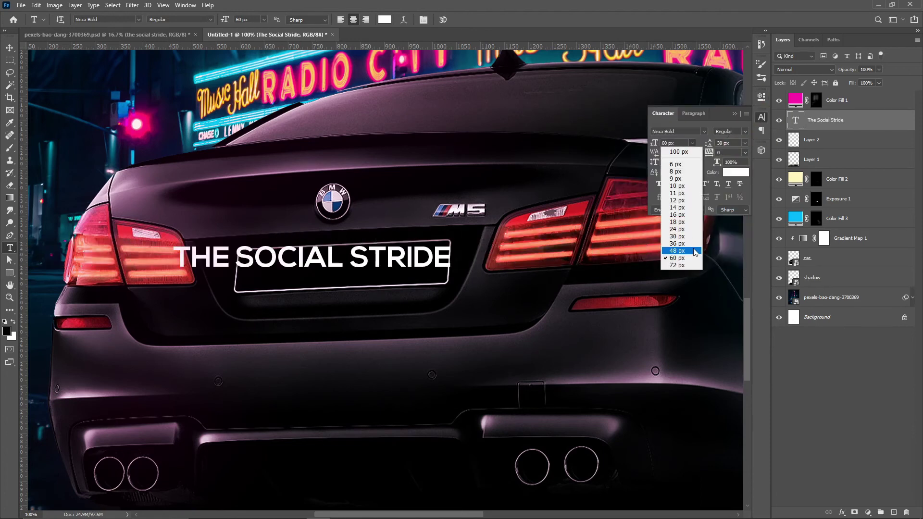
click(682, 251)
key(v)
drag(290, 260, 318, 268)
click(684, 243)
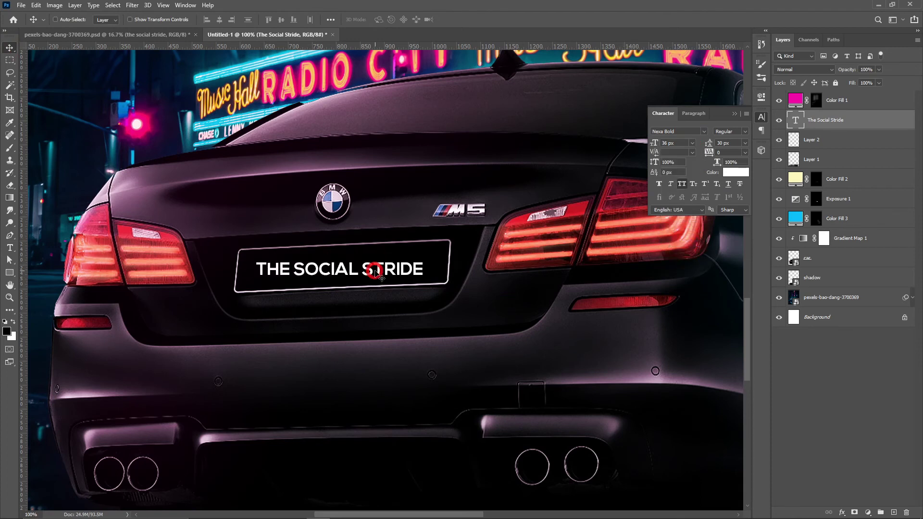
Rotate the plate text about 3° to match the plate, then zoom out to view the poster
key(ctrl+t)
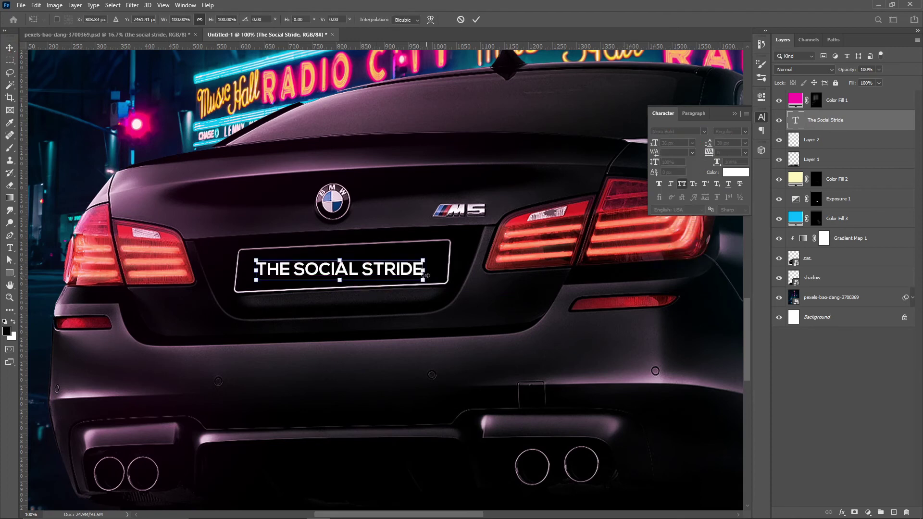
drag(422, 273, 421, 264)
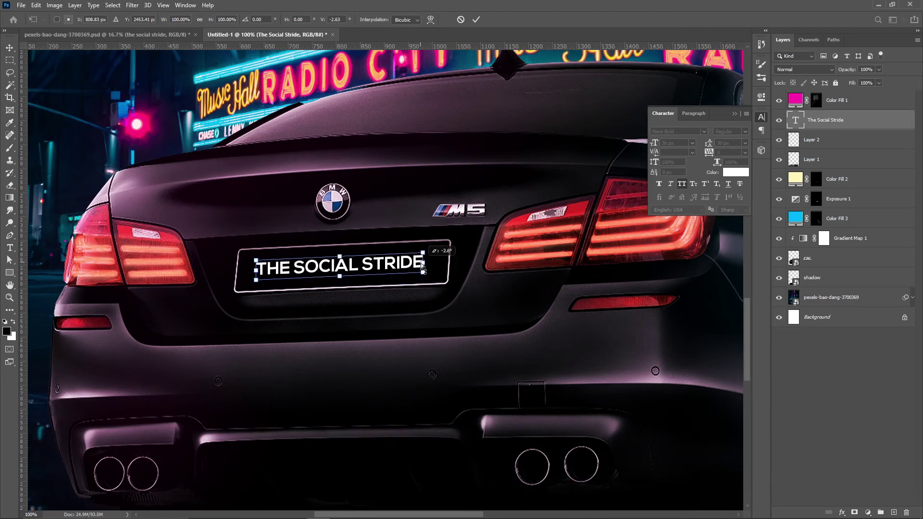
key(Return)
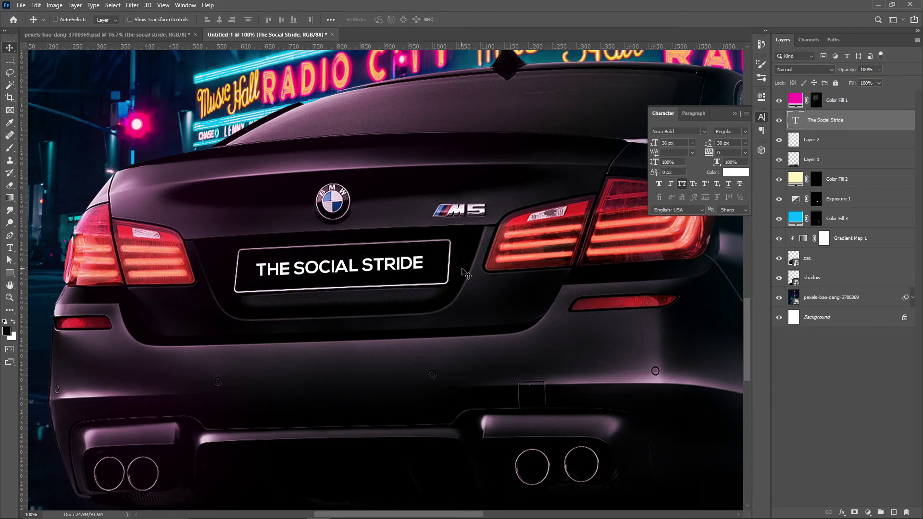
key(ctrl+minus)
key(ctrl+minus)
key(ctrl+minus)
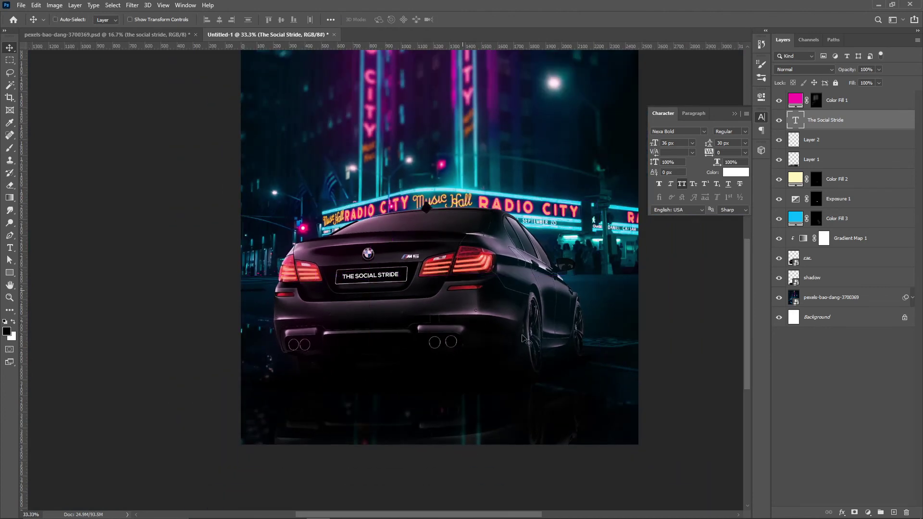
mouse_move(518, 253)
mouse_down()
mouse_move(470, 282)
mouse_move(458, 312)
mouse_up()
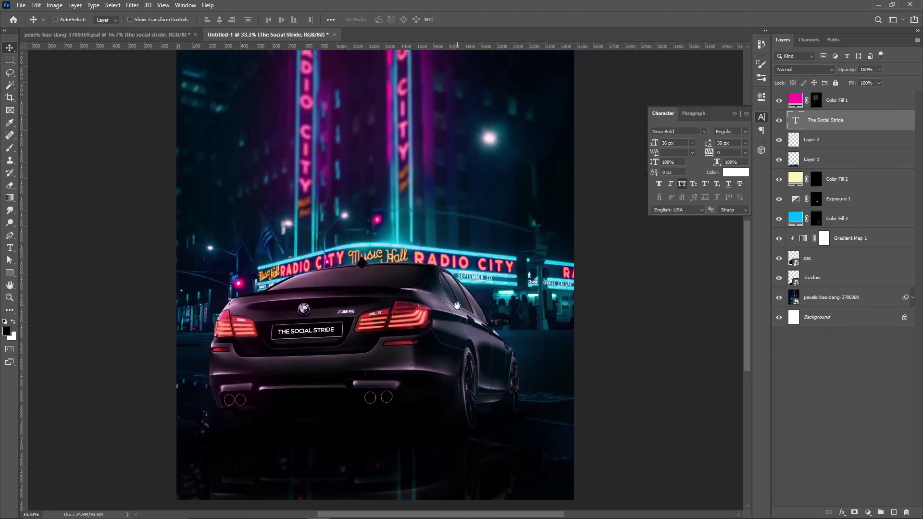
Add a Color Lookup layer using the Kodak 5205 Fuji 3510 LUT, placed below Color Fill 1
key(ctrl+minus)
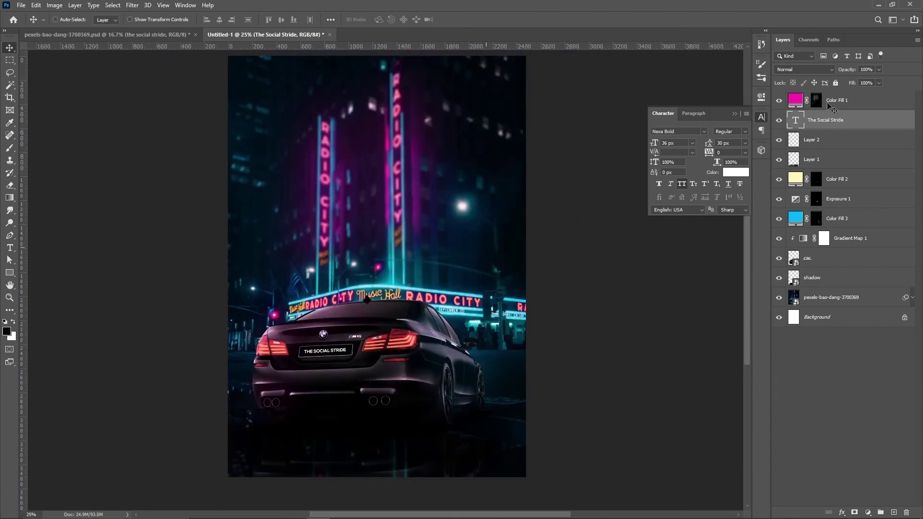
click(882, 102)
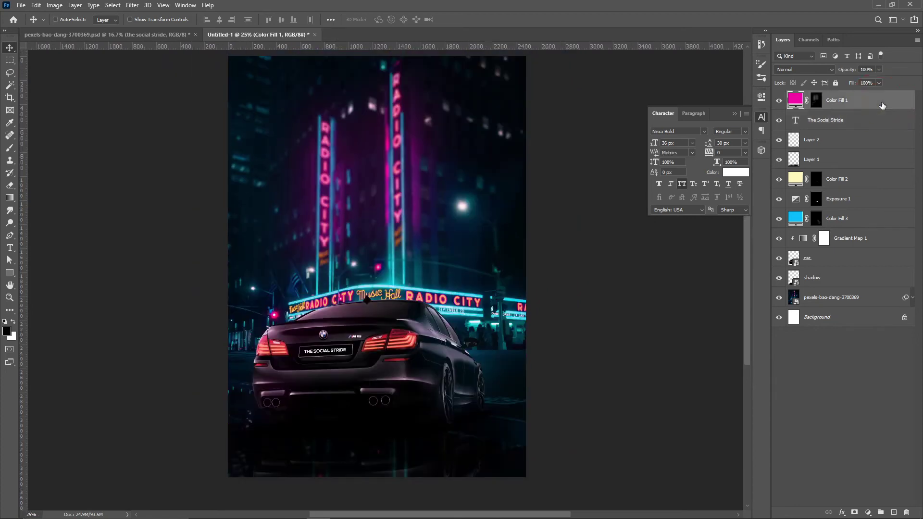
click(868, 512)
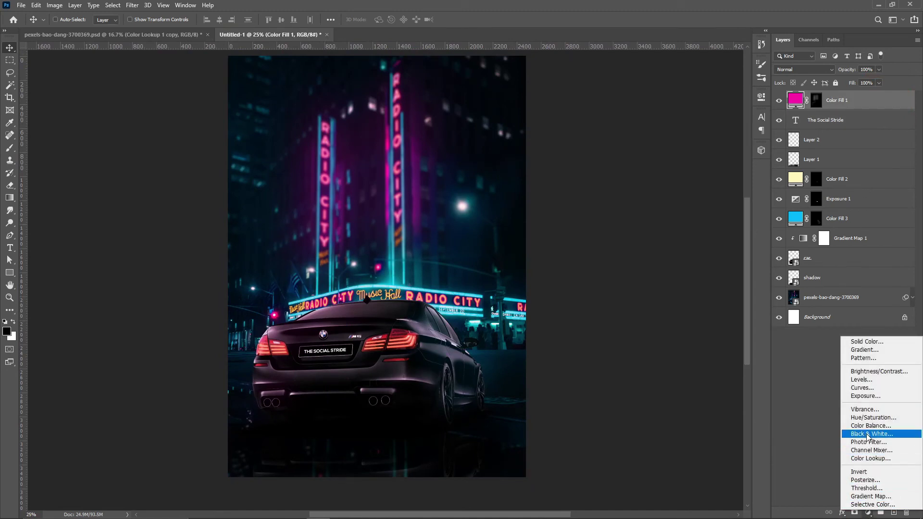
click(878, 460)
click(794, 101)
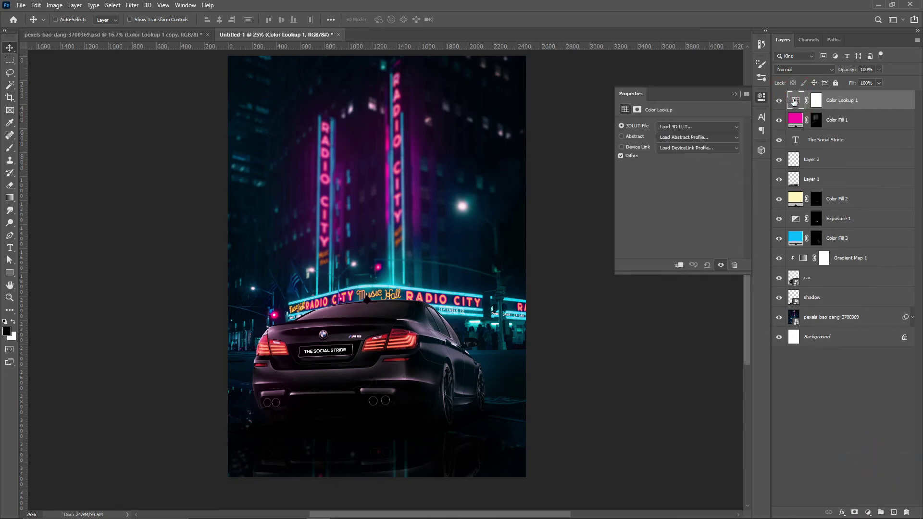
click(735, 126)
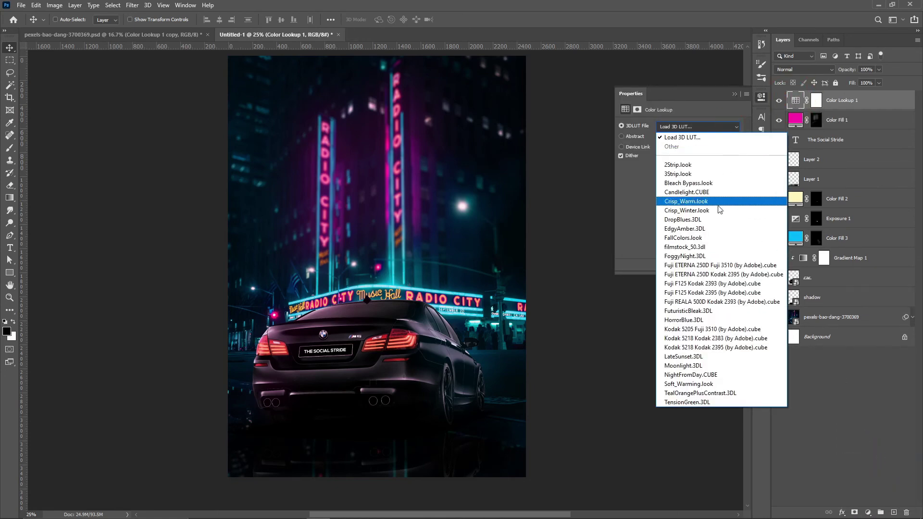
click(715, 329)
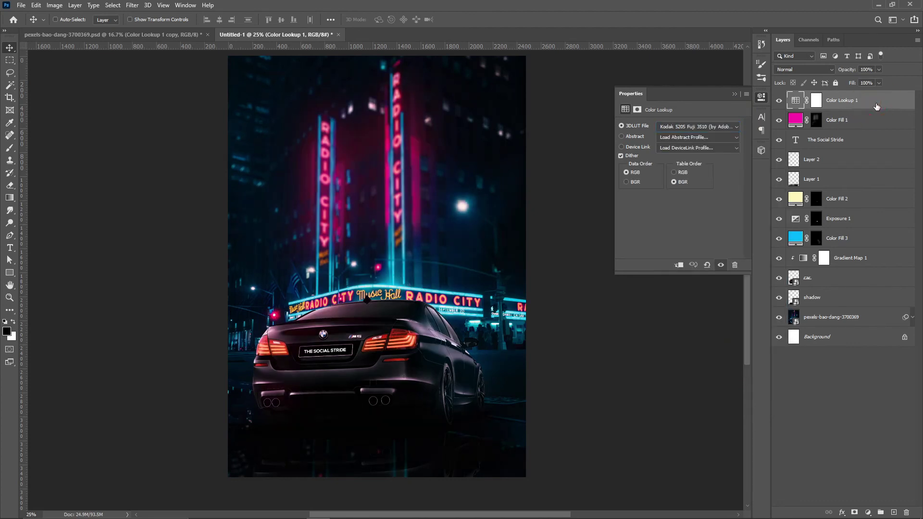
drag(879, 105, 880, 128)
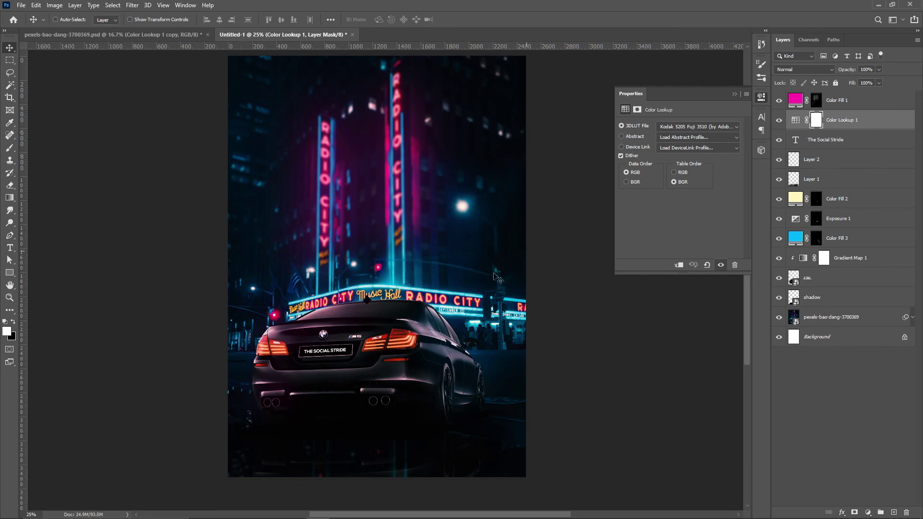
click(308, 509)
Place Daco_2784077.png at the poster's bottom and move its layer to the top
mouse_move(225, 100)
mouse_down()
mouse_move(321, 341)
mouse_move(361, 393)
mouse_up()
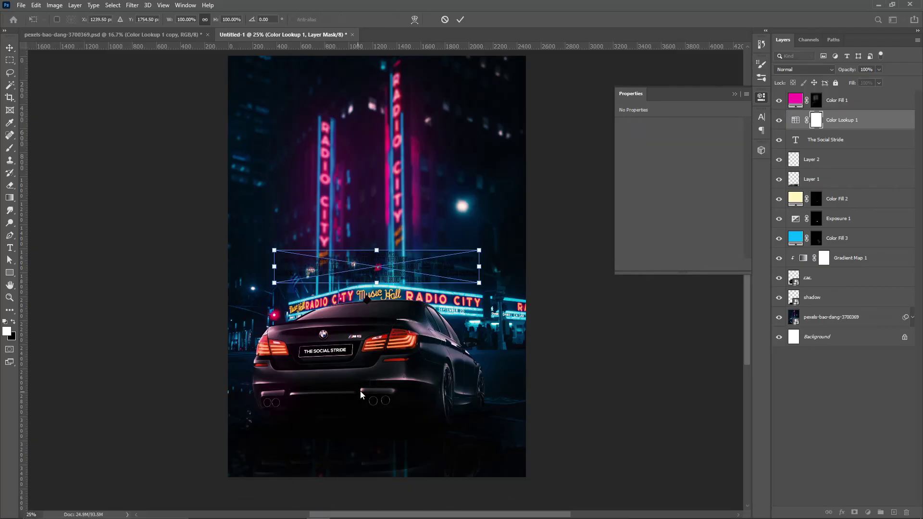
drag(399, 270, 403, 446)
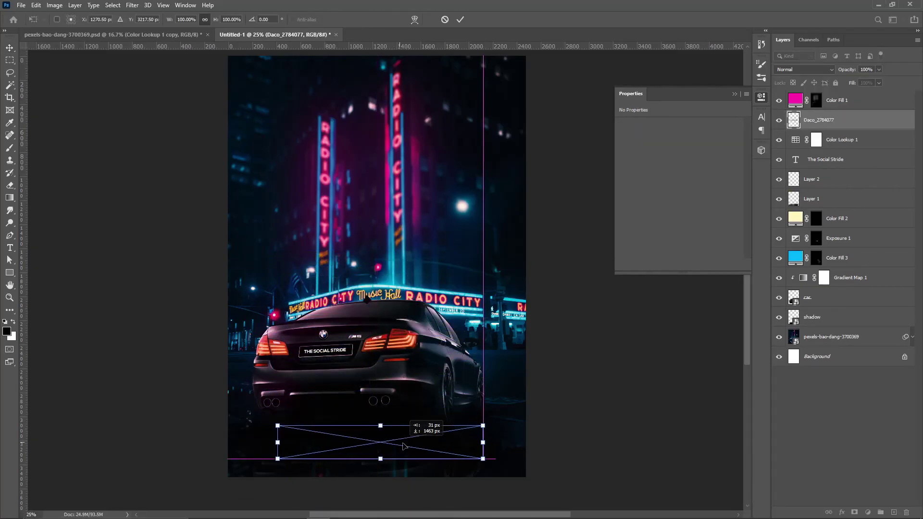
double_click(399, 439)
drag(896, 120, 892, 98)
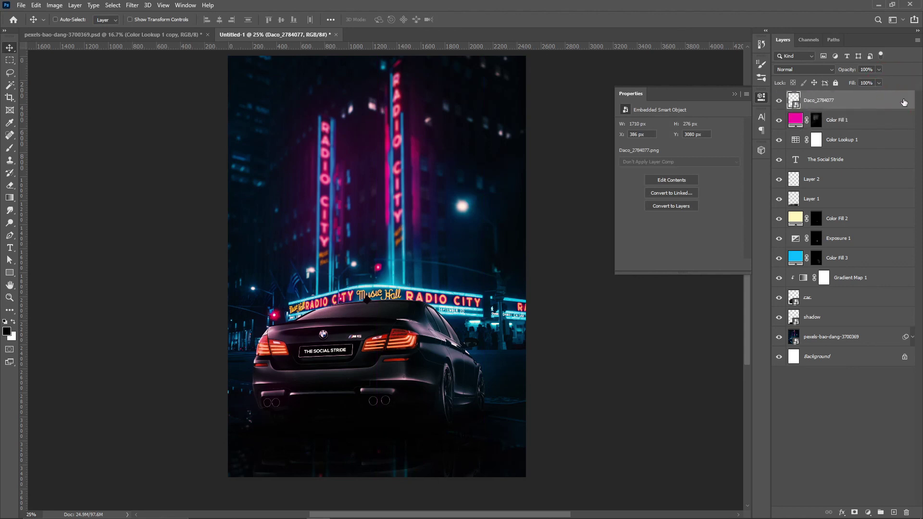
Give the credits layer a white Color Overlay layer style
double_click(904, 102)
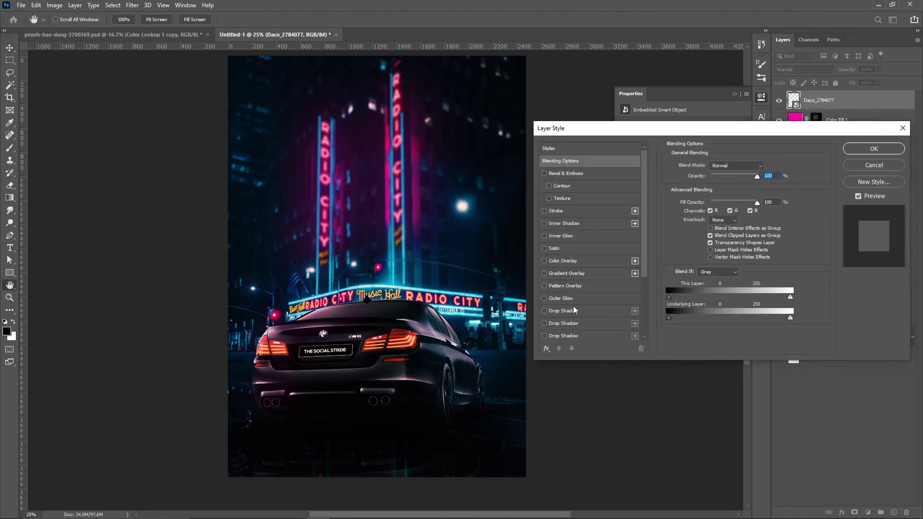
click(564, 261)
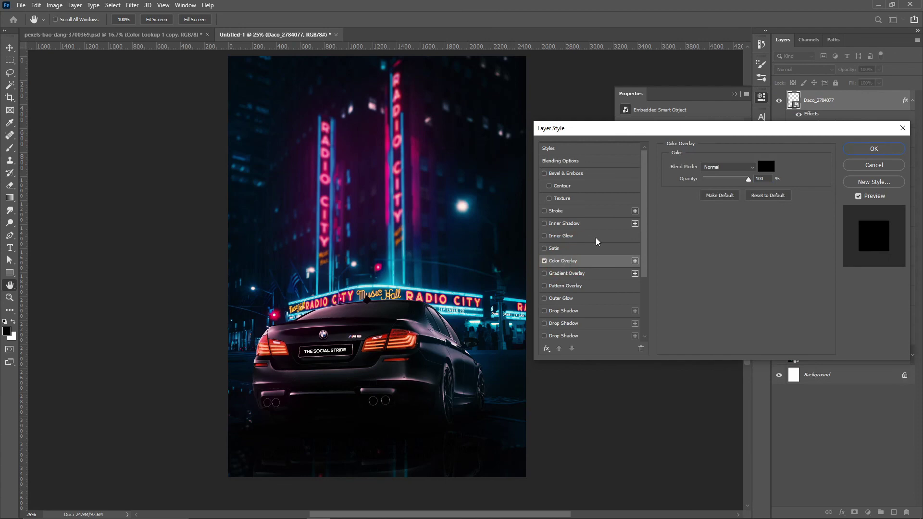
click(766, 167)
click(628, 128)
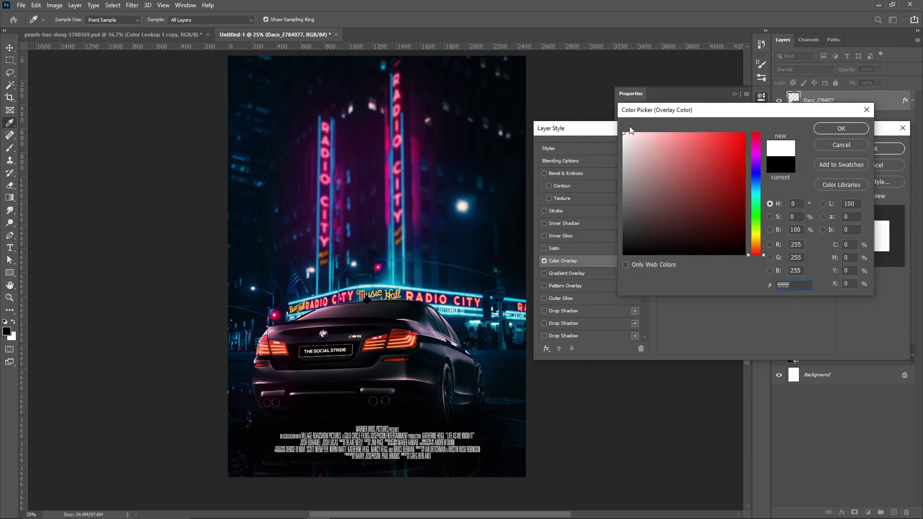
click(831, 131)
click(862, 152)
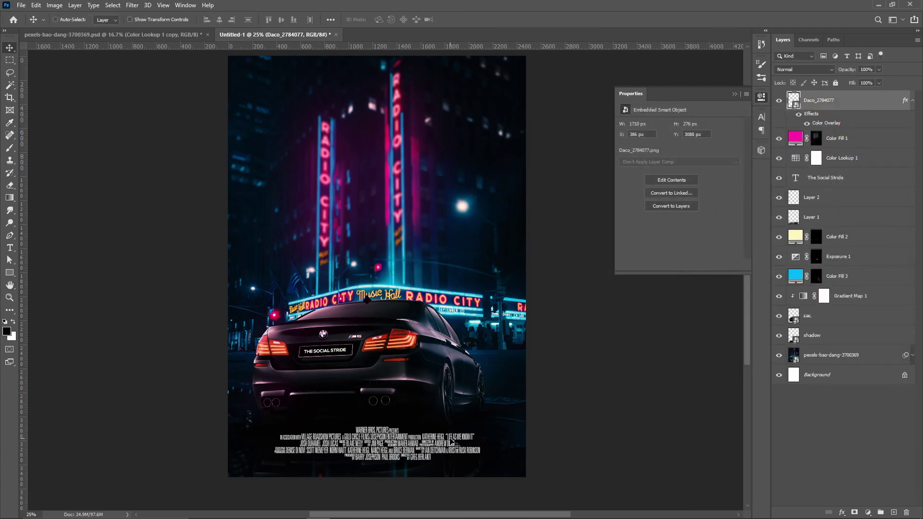
Type 'Drive' as a new text layer on the poster
click(912, 101)
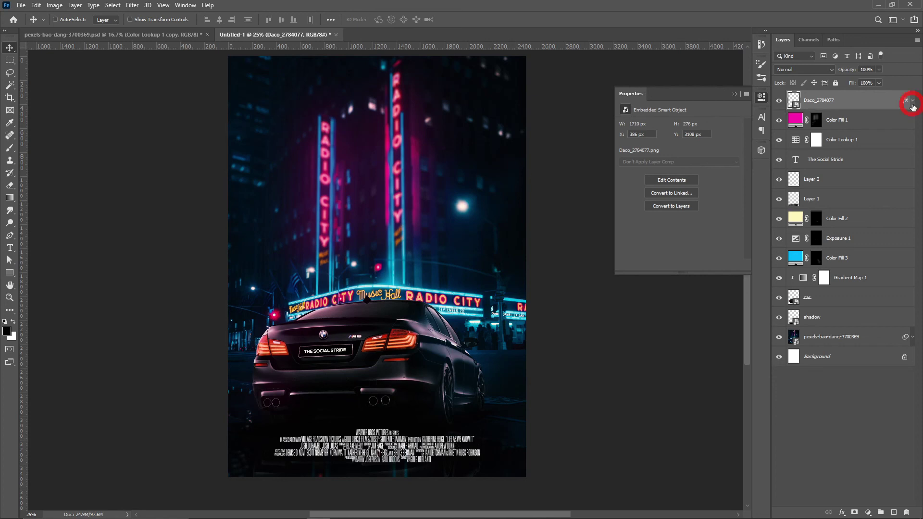
key(t)
click(370, 208)
text(Drive)
key(ctrl+Return)
key(v)
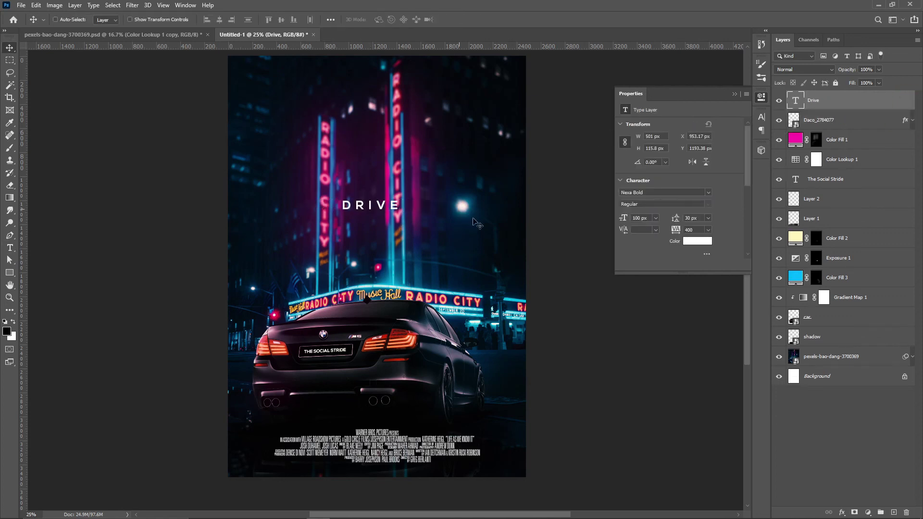
Set DRIVE to 0 tracking and 500 px, moved near the poster's top
click(762, 117)
click(745, 153)
click(731, 214)
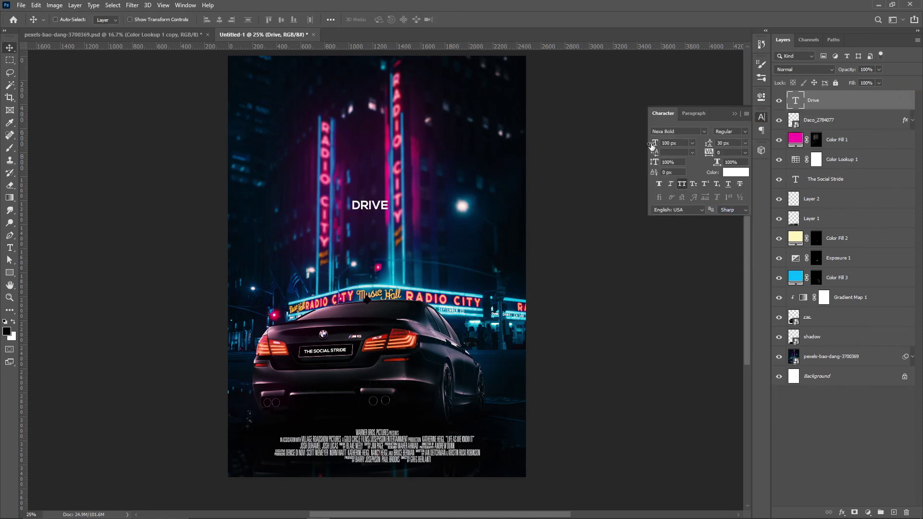
drag(655, 143, 700, 146)
text(500)
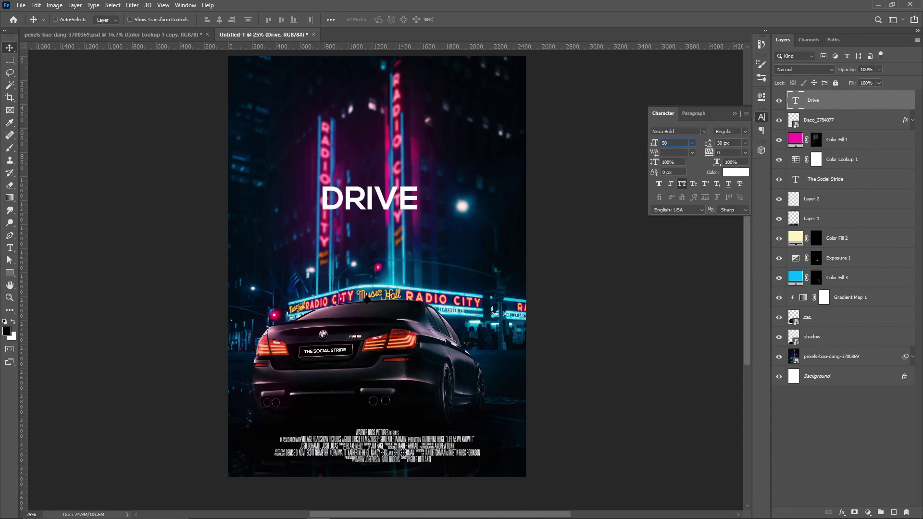
key(Return)
drag(459, 200, 469, 139)
Type 'The Social Stide' as a second text layer above DRIVE
key(t)
click(468, 138)
text(The Social )
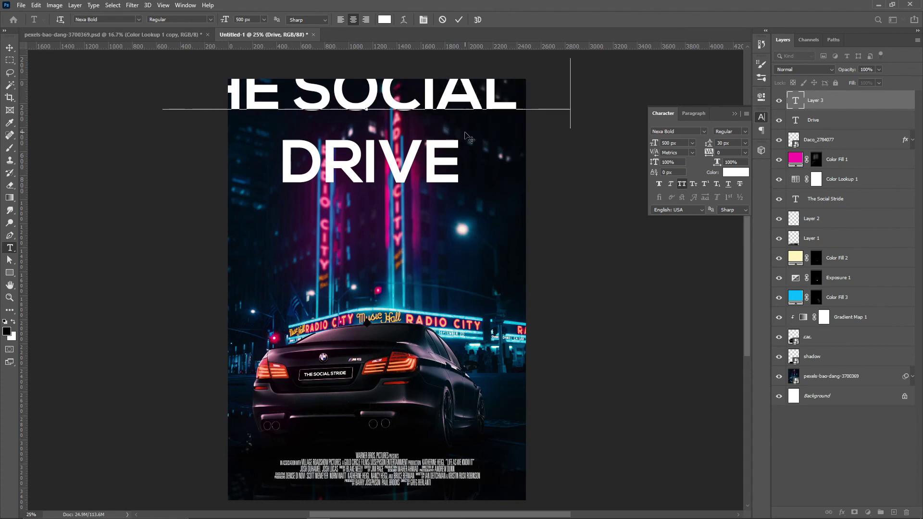
text(Stide)
key(ctrl+Return)
Set the tagline to tracking 400 and 72 px, positioned just above DRIVE
click(745, 152)
text(400)
key(Return)
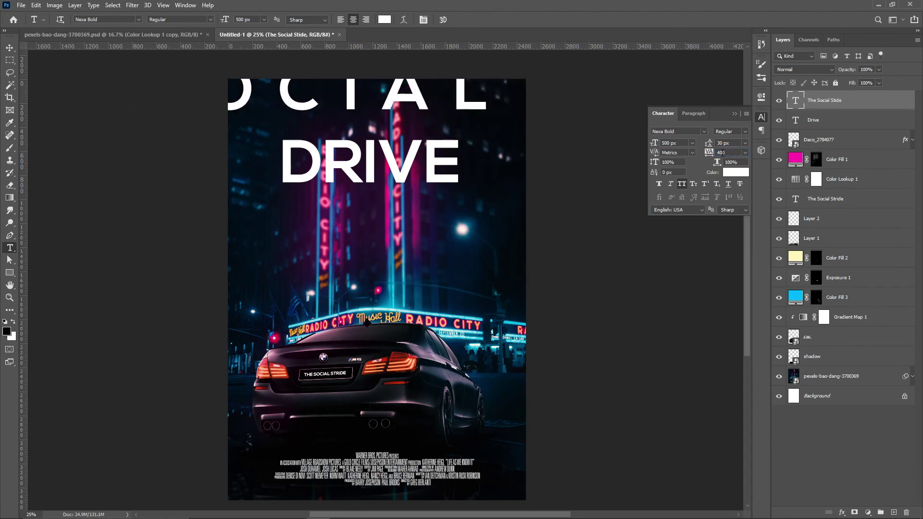
click(693, 142)
click(687, 264)
click(10, 48)
drag(365, 106, 366, 132)
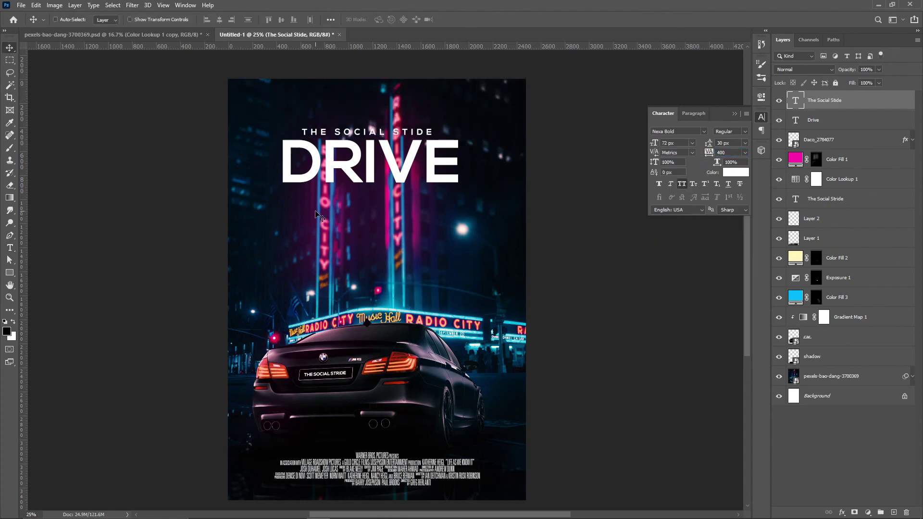
shift+click(861, 126)
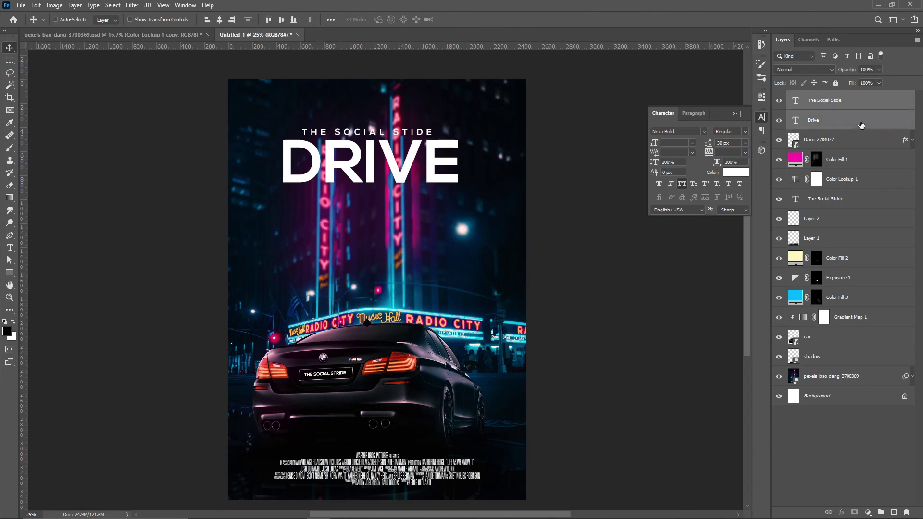
Align the DRIVE title and THE SOCIAL STRIDE tagline to the canvas's horizontal centre
key(ctrl+a)
click(220, 19)
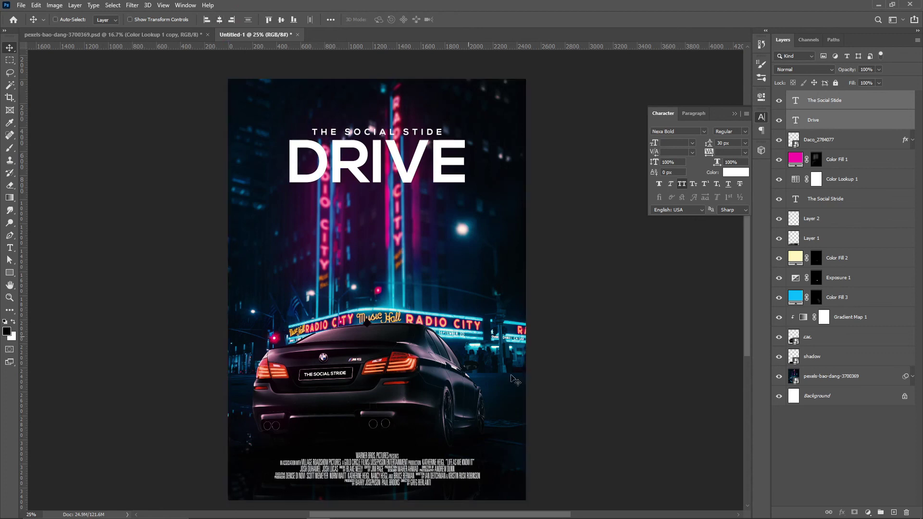
scroll(581, 356, down, 2)
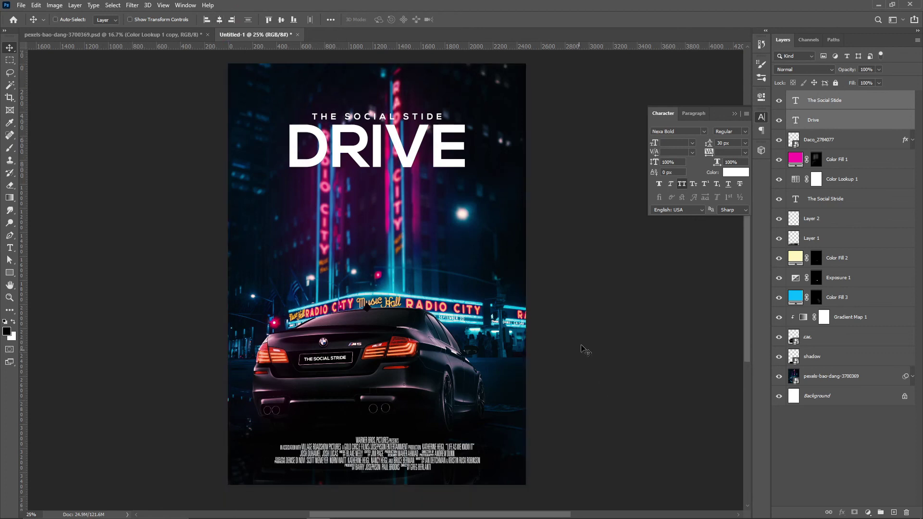